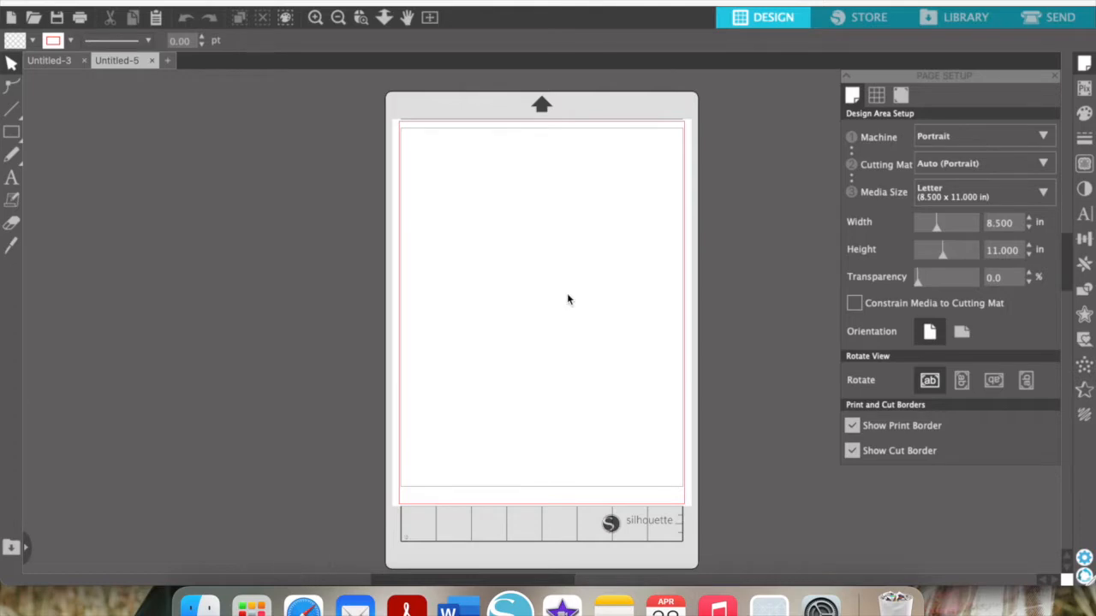
Switch to Safari's Google image results for 'free png quote'
{"action": "left_click", "coordinate": [303, 606]}
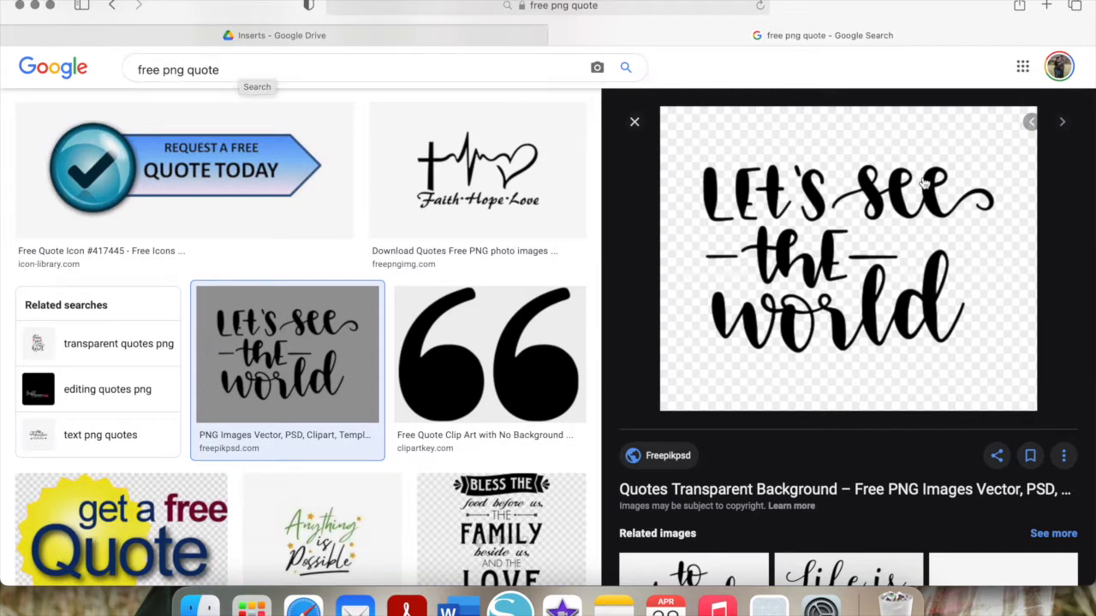
Save the 'Let's see the world' preview image into Downloads, then go back to Silhouette Studio
{"action": "right_click", "coordinate": [865, 267]}
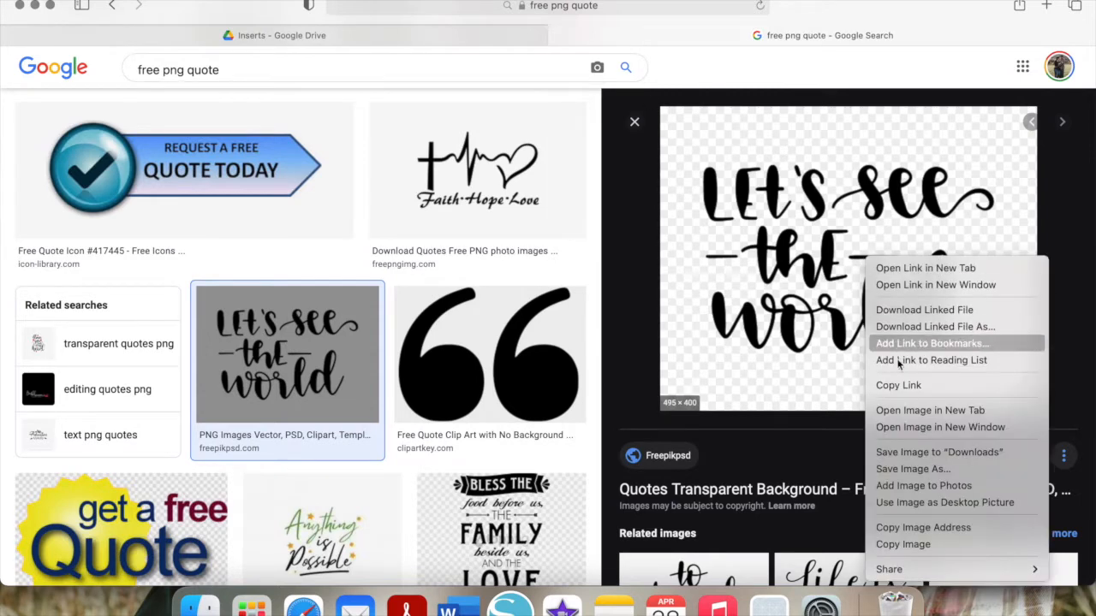
{"action": "left_click", "coordinate": [924, 454]}
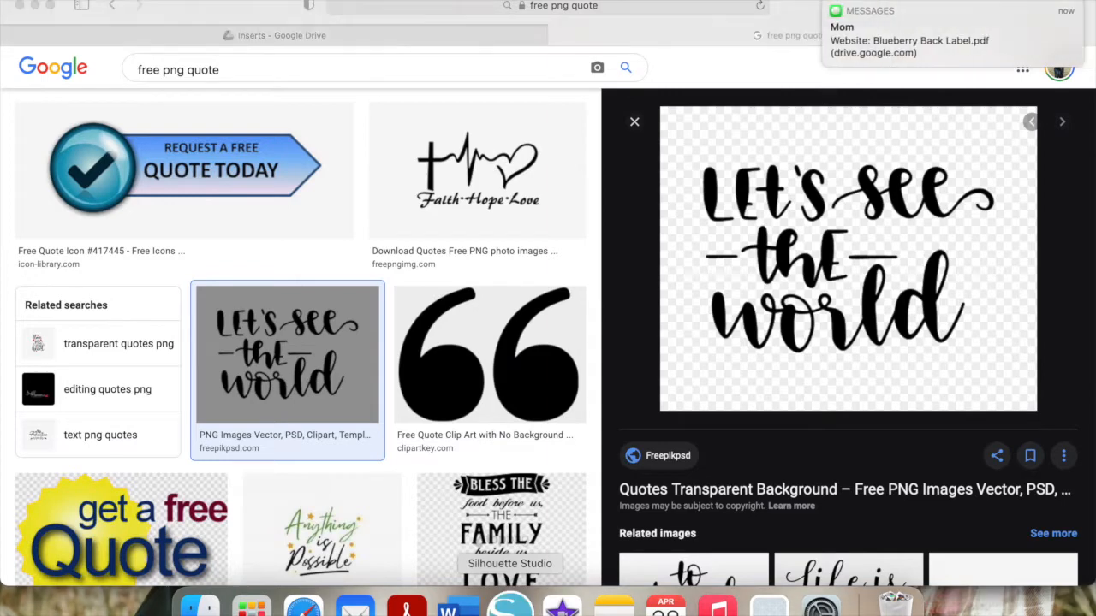
{"action": "left_click", "coordinate": [511, 603]}
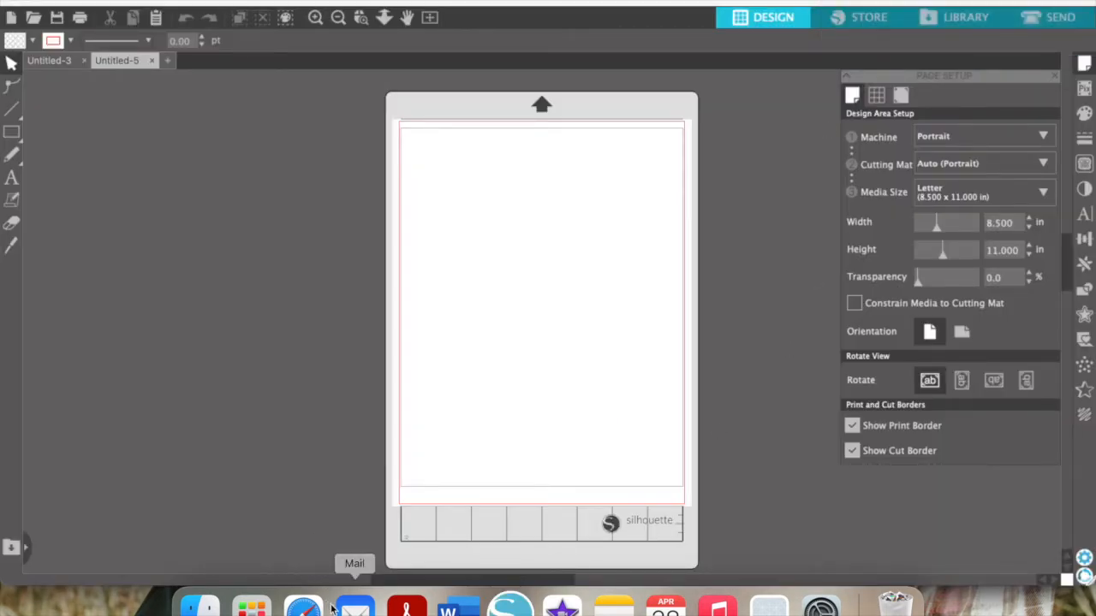
Drag Quotes-Transparent-Background.png from Finder's Downloads folder onto the Silhouette page
{"action": "left_click", "coordinate": [199, 604]}
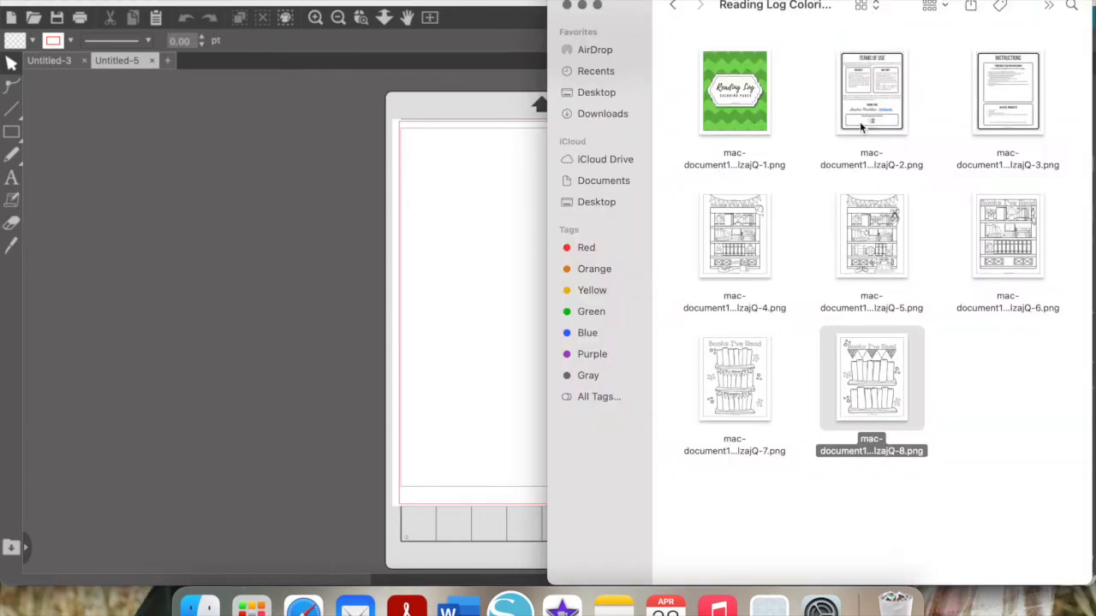
{"action": "left_click", "coordinate": [610, 114]}
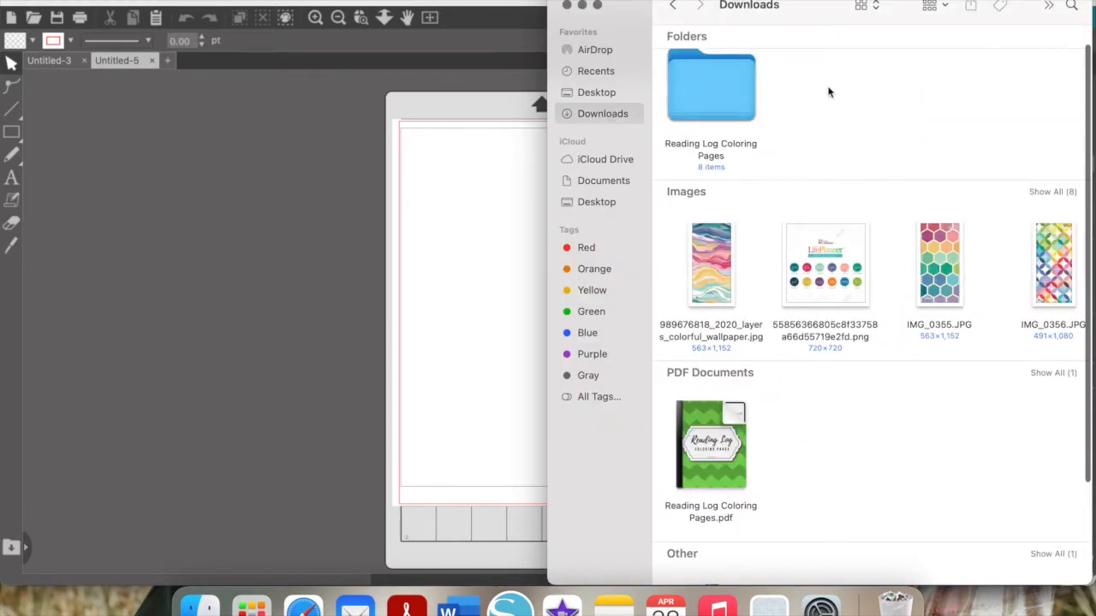
{"action": "scroll", "coordinate": [820, 192], "scroll_direction": "down", "scroll_amount": 5}
{"action": "scroll", "coordinate": [820, 195], "scroll_direction": "up", "scroll_amount": 3}
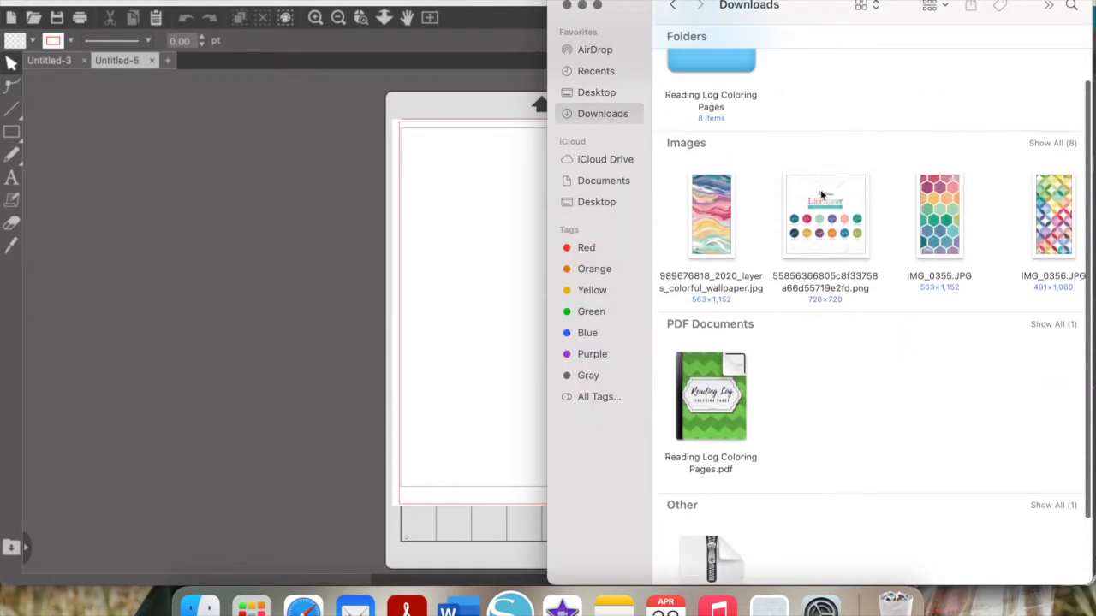
{"action": "scroll", "coordinate": [903, 262], "scroll_direction": "right", "scroll_amount": 8}
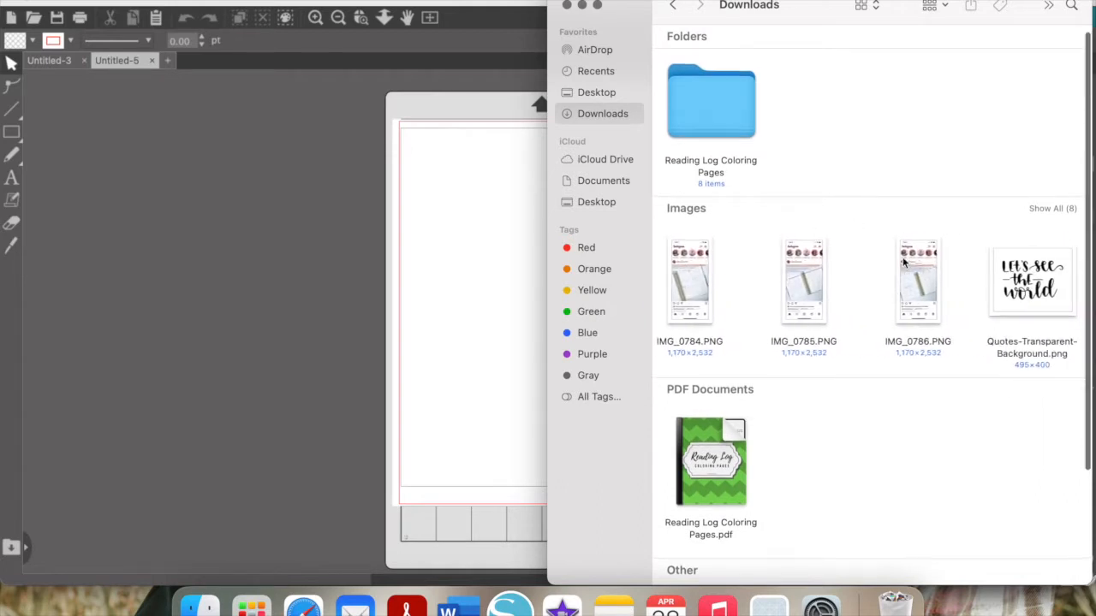
{"action": "left_click_drag", "start_coordinate": [1034, 280], "coordinate": [520, 280]}
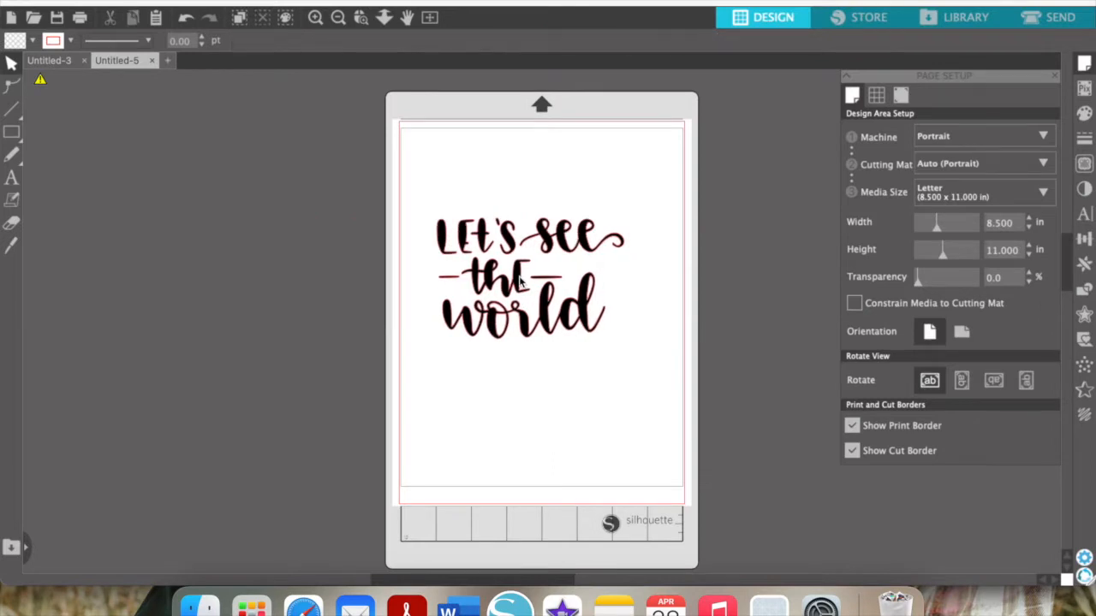
Shift the 'Let's see the world' lettering toward the page top and set its fill to none
{"action": "left_click_drag", "start_coordinate": [519, 281], "coordinate": [545, 232]}
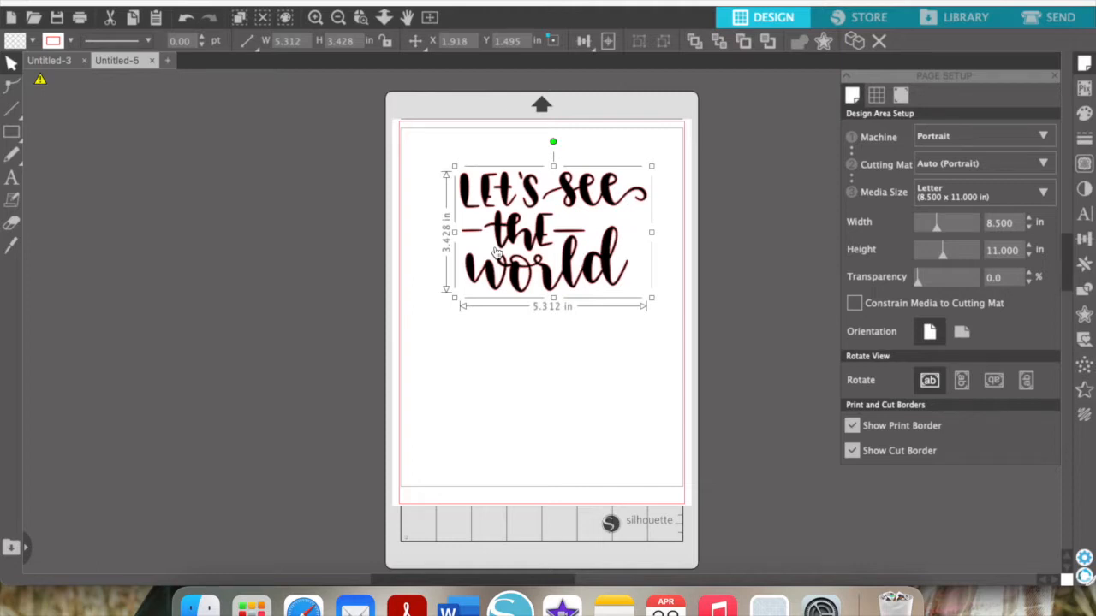
{"action": "left_click_drag", "start_coordinate": [514, 243], "coordinate": [503, 238]}
{"action": "left_click", "coordinate": [34, 40]}
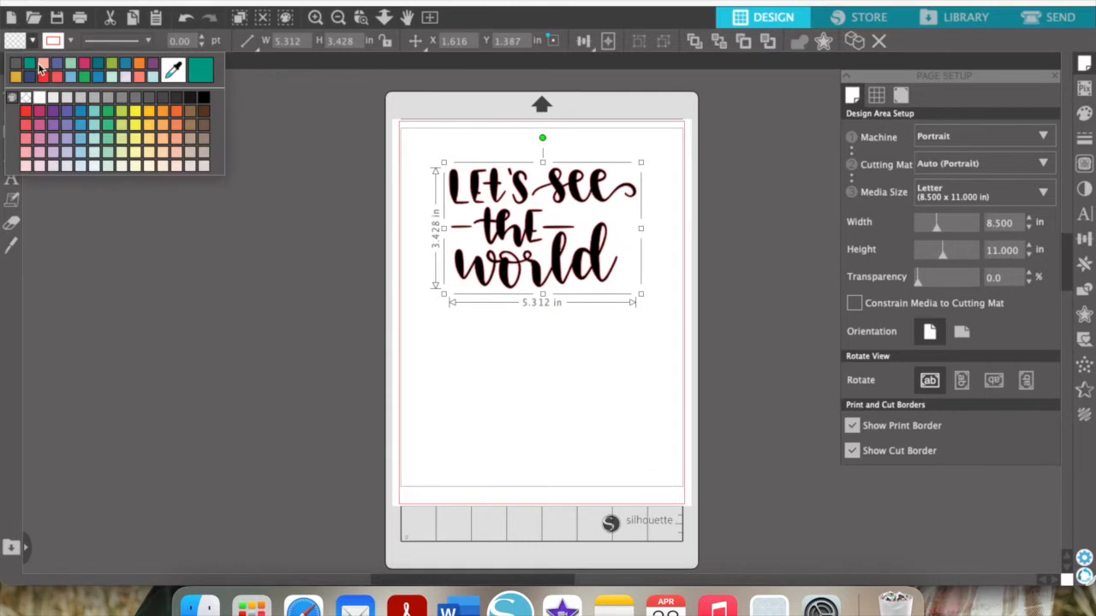
{"action": "left_click", "coordinate": [27, 100]}
{"action": "left_click", "coordinate": [534, 409]}
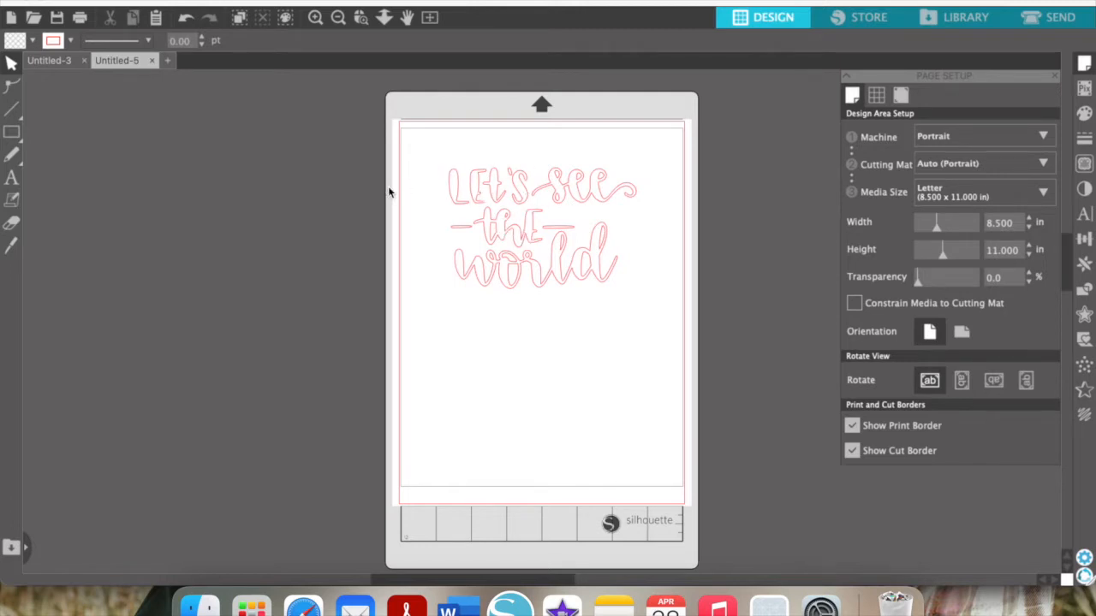
{"action": "left_click_drag", "start_coordinate": [575, 268], "coordinate": [573, 256]}
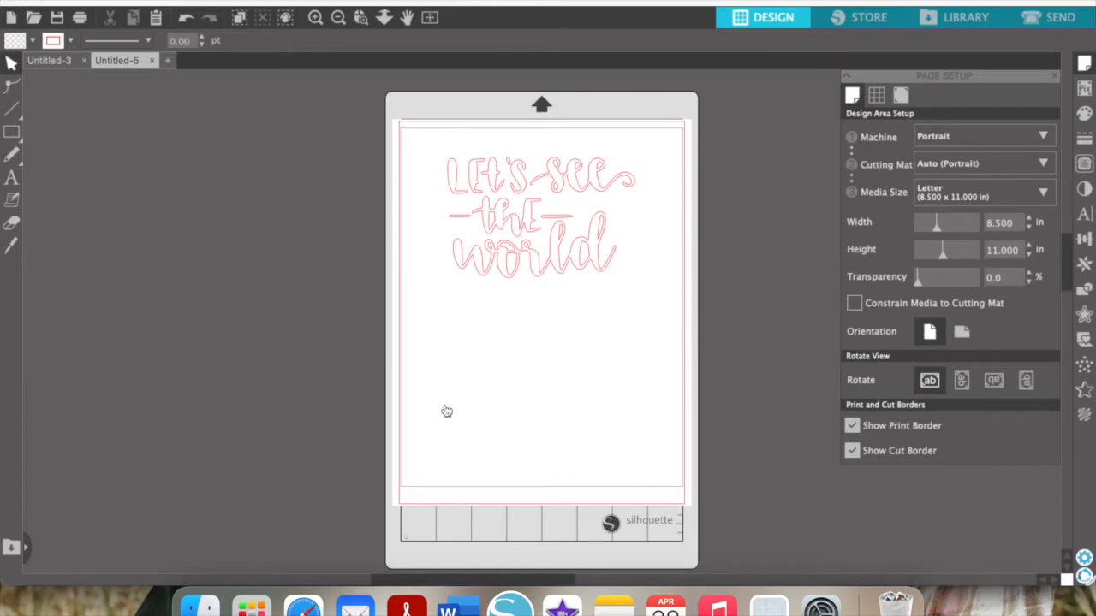
{"action": "left_click", "coordinate": [303, 606]}
Save the 'you have what it takes' quote image from the results to Downloads
{"action": "scroll", "coordinate": [513, 459], "scroll_direction": "down", "scroll_amount": 5}
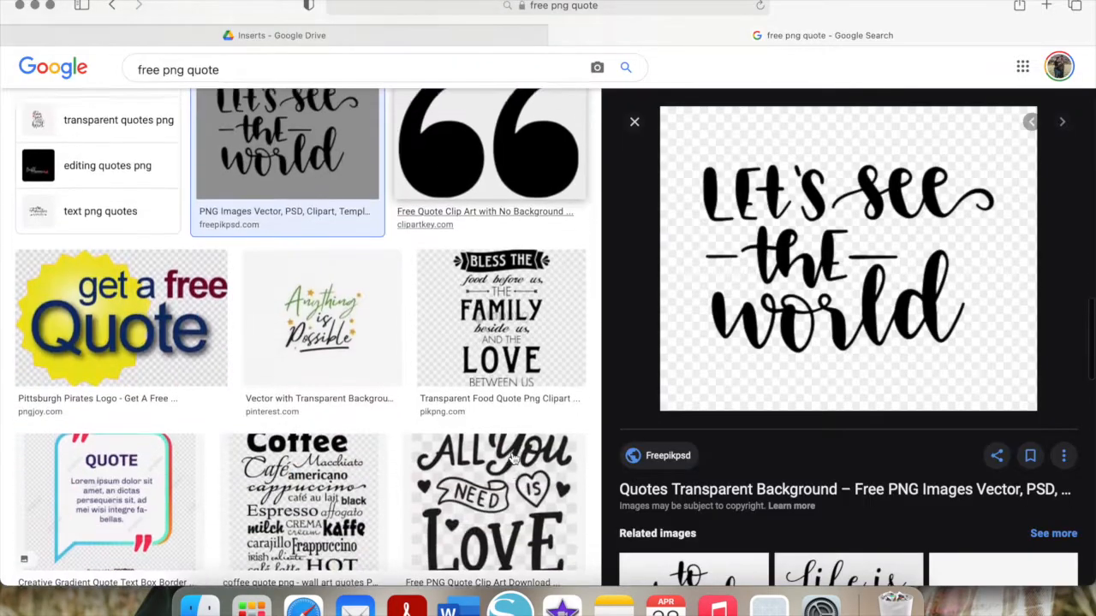
{"action": "scroll", "coordinate": [514, 459], "scroll_direction": "down", "scroll_amount": 5}
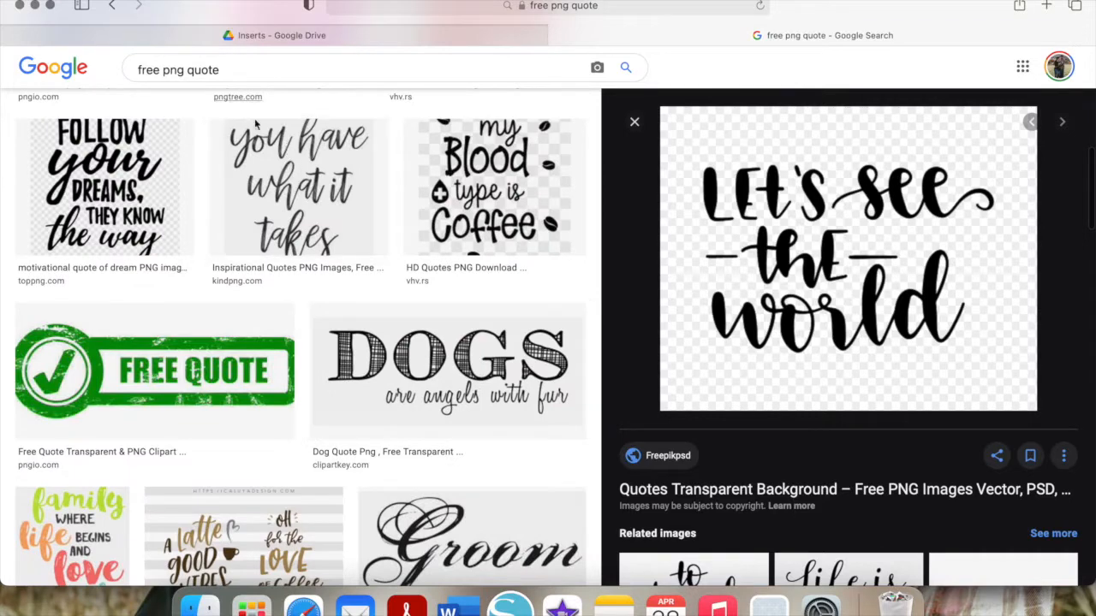
{"action": "left_click", "coordinate": [305, 205]}
{"action": "right_click", "coordinate": [837, 231]}
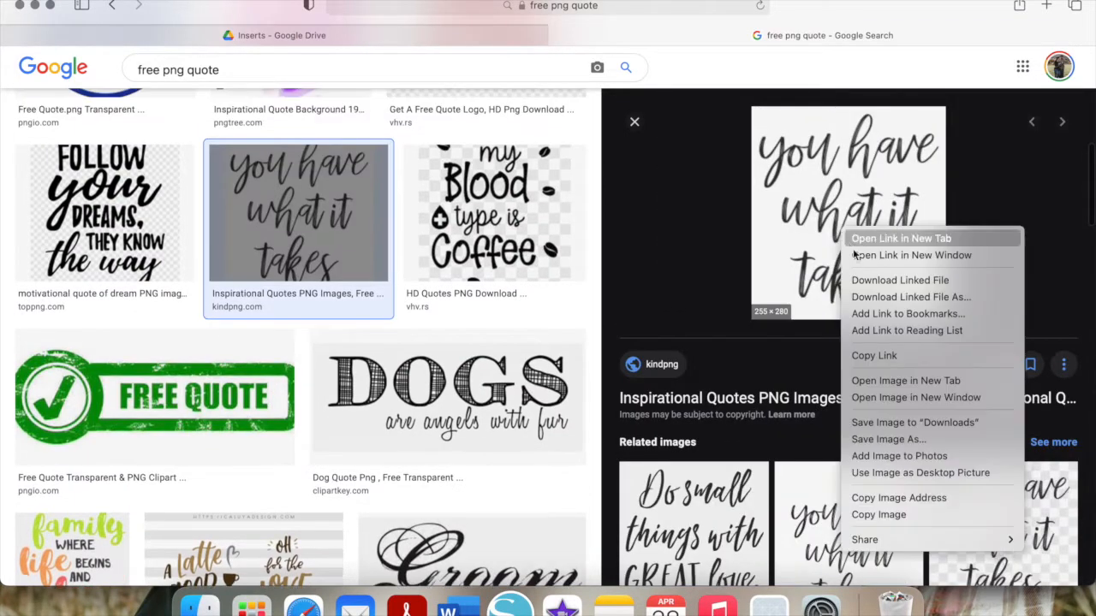
{"action": "left_click", "coordinate": [901, 422]}
{"action": "left_click", "coordinate": [512, 609]}
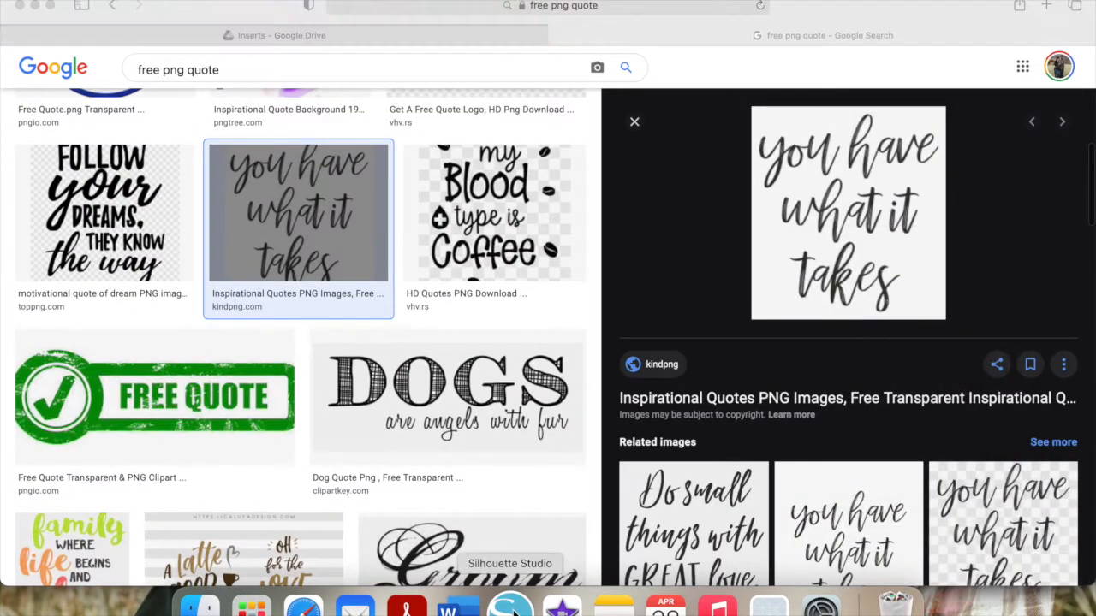
Drag the downloaded quote image from Finder's Downloads into the Silhouette Studio workspace
{"action": "left_click", "coordinate": [200, 608]}
{"action": "left_click", "coordinate": [1034, 291]}
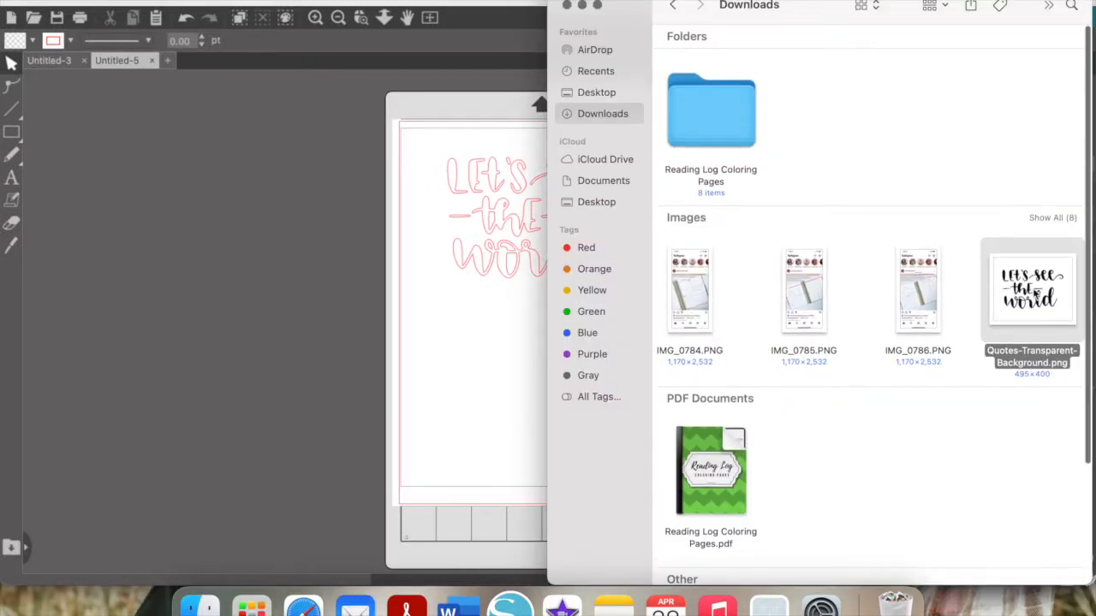
{"action": "left_click", "coordinate": [1033, 218]}
{"action": "left_click_drag", "start_coordinate": [703, 283], "coordinate": [169, 360]}
{"action": "left_click", "coordinate": [229, 291]}
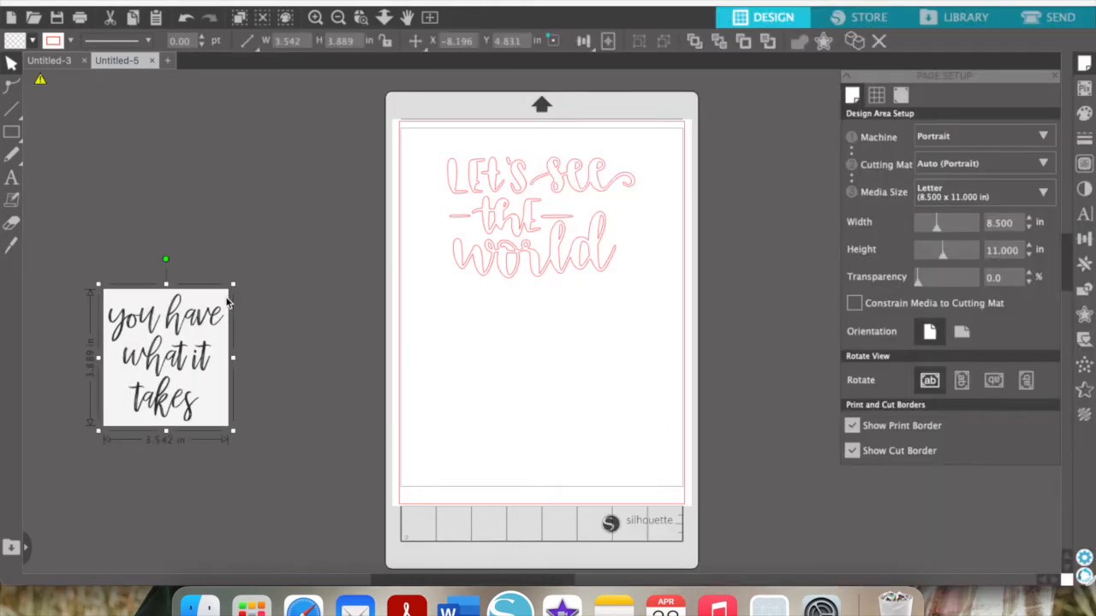
Enlarge the quote image to about 6.263 x 6.877 in and mark it as the trace area
{"action": "left_click_drag", "start_coordinate": [230, 291], "coordinate": [271, 245]}
{"action": "left_click_drag", "start_coordinate": [327, 224], "coordinate": [335, 181]}
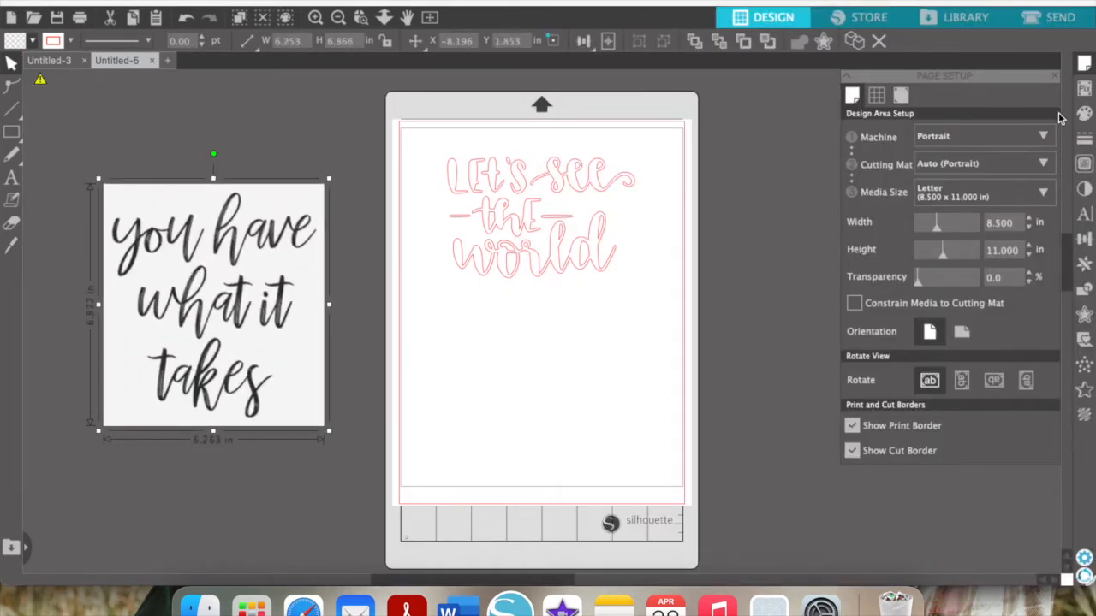
{"action": "left_click", "coordinate": [1084, 164]}
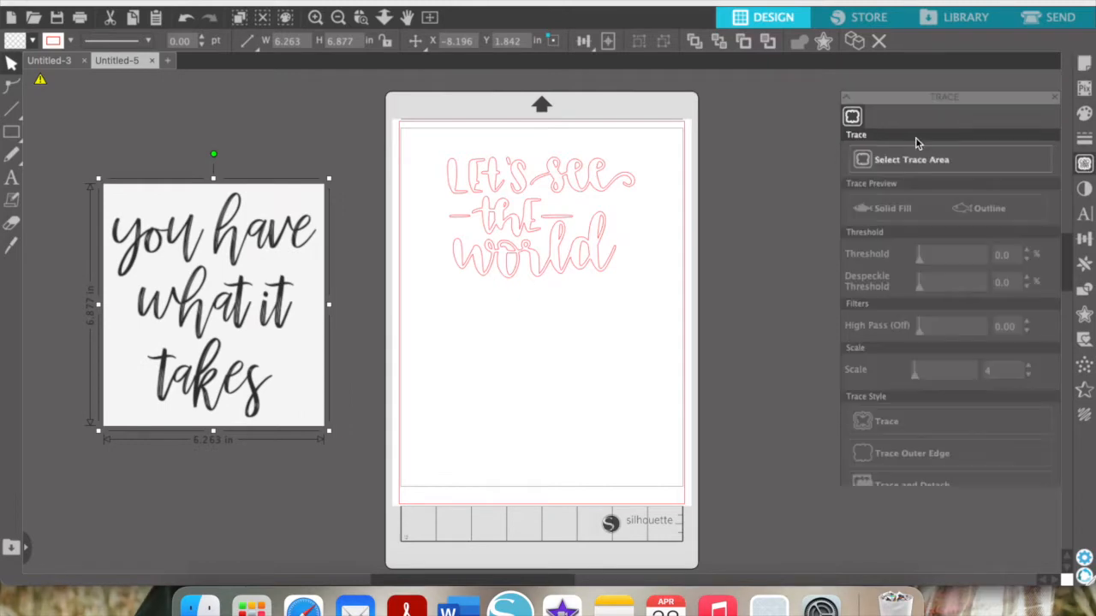
{"action": "left_click", "coordinate": [932, 141]}
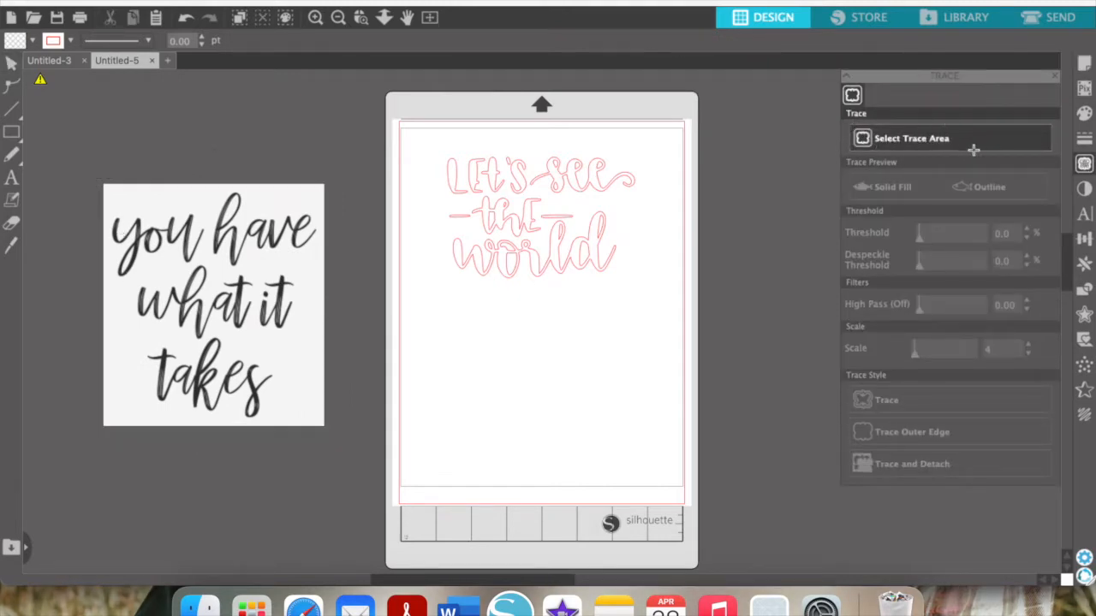
{"action": "mouse_move", "coordinate": [106, 188]}
{"action": "left_mouse_down"}
{"action": "mouse_move", "coordinate": [257, 302]}
{"action": "mouse_move", "coordinate": [336, 417]}
{"action": "mouse_move", "coordinate": [324, 433]}
{"action": "mouse_move", "coordinate": [317, 424]}
{"action": "left_mouse_up"}
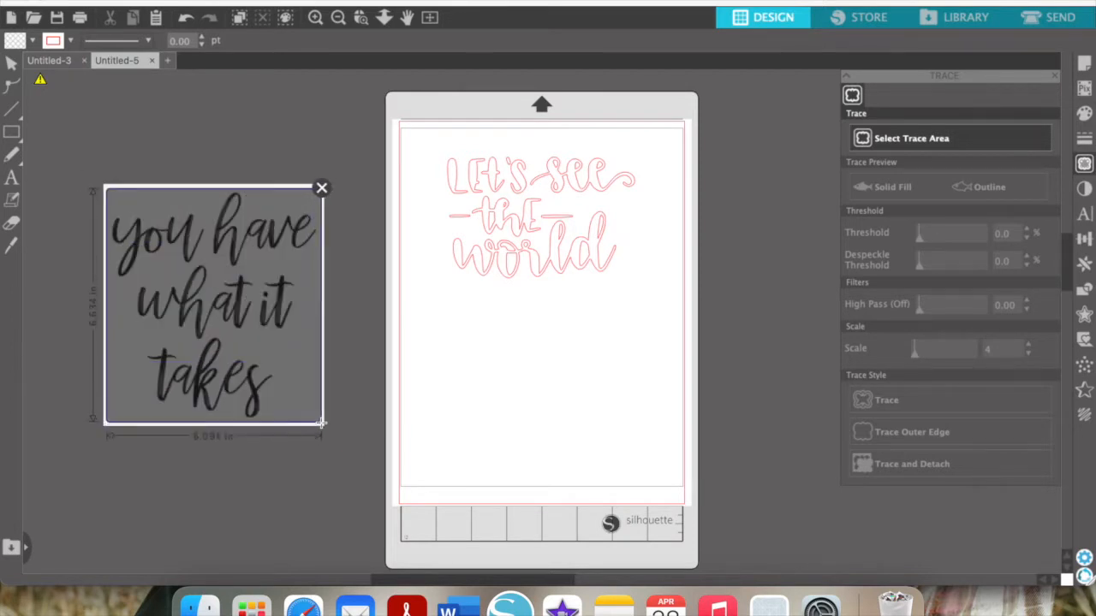
Set the trace threshold to 85% and trace the lettering into cut lines
{"action": "double_click", "coordinate": [999, 235]}
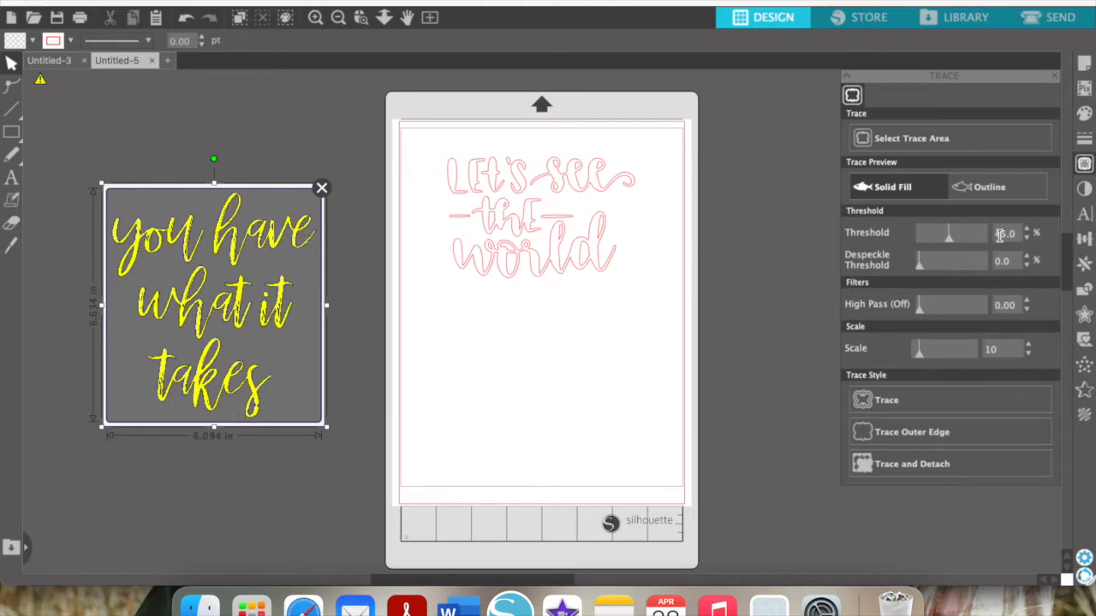
{"action": "type", "text": "95"}
{"action": "key", "text": "Return"}
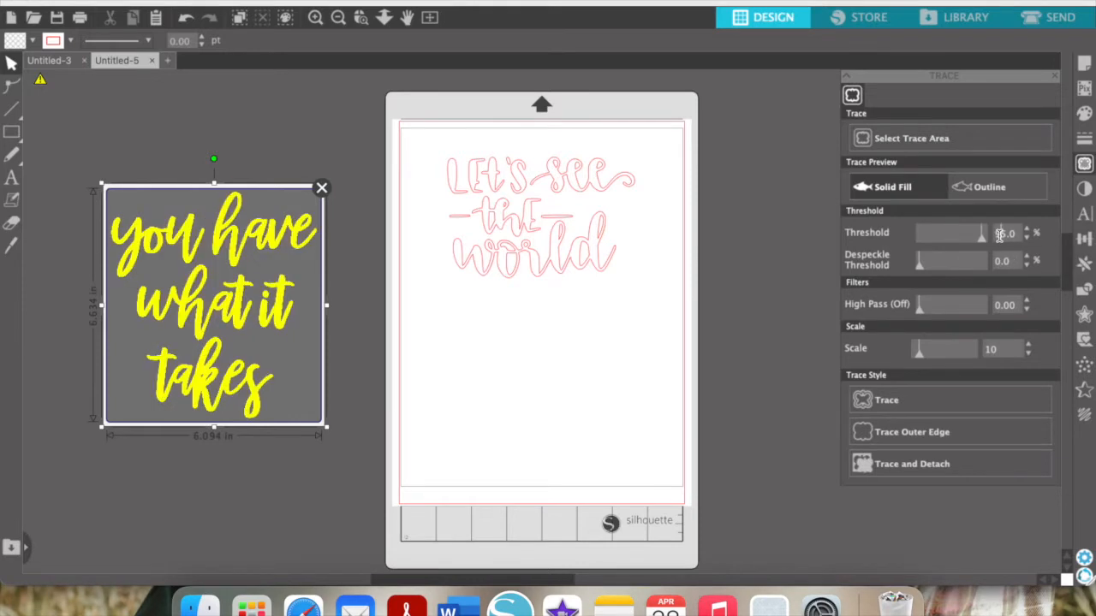
{"action": "key", "text": "BackSpace"}
{"action": "type", "text": "8"}
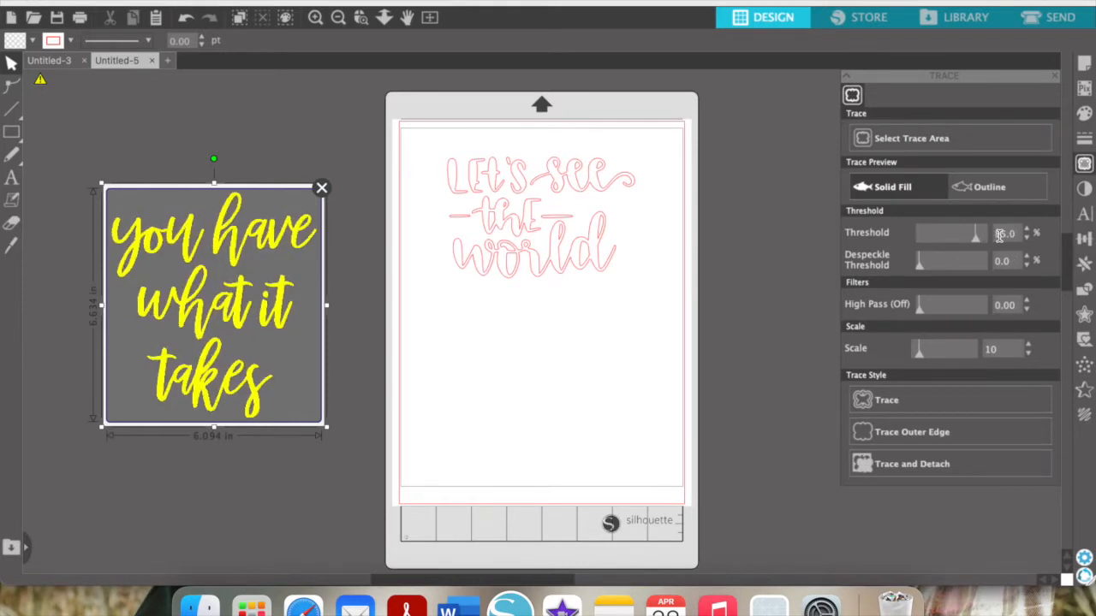
{"action": "left_click", "coordinate": [979, 398]}
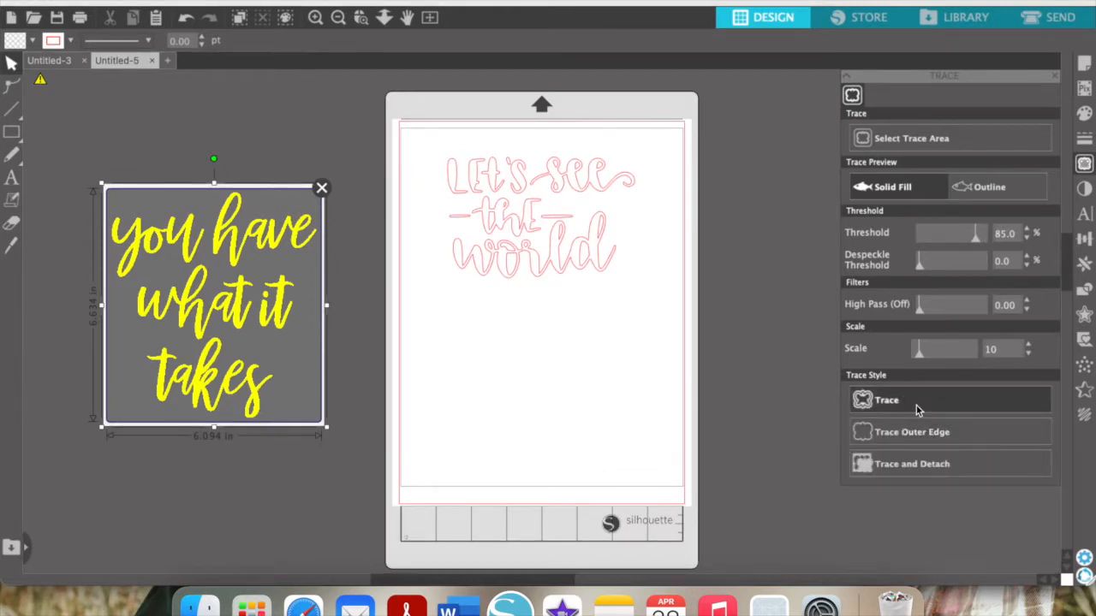
{"action": "left_click", "coordinate": [916, 409]}
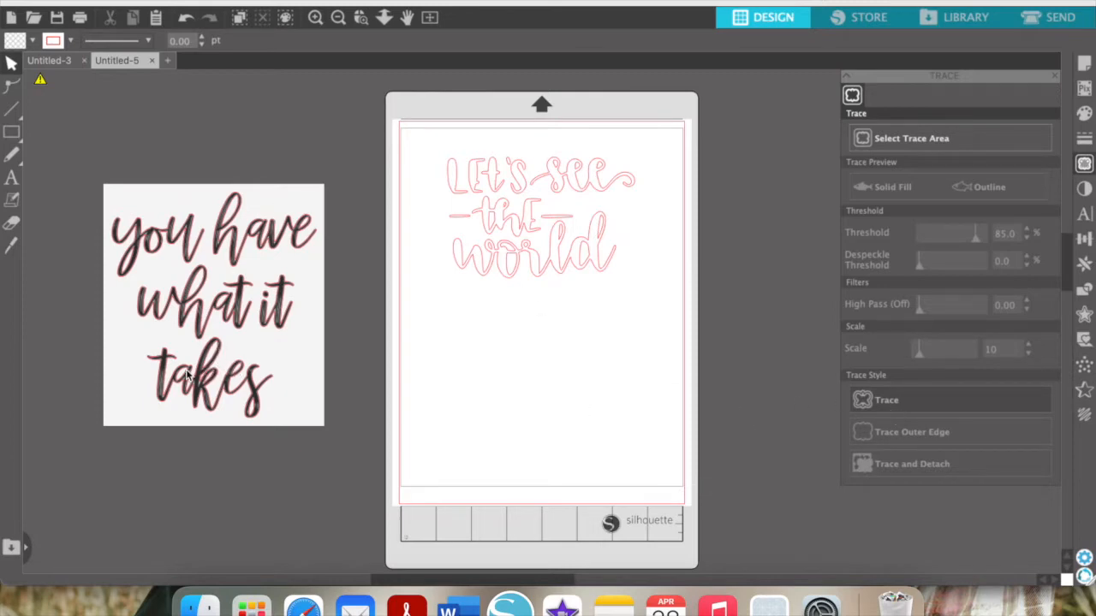
Delete the original quote image and move its traced outline onto the page
{"action": "left_click_drag", "start_coordinate": [286, 359], "coordinate": [323, 534]}
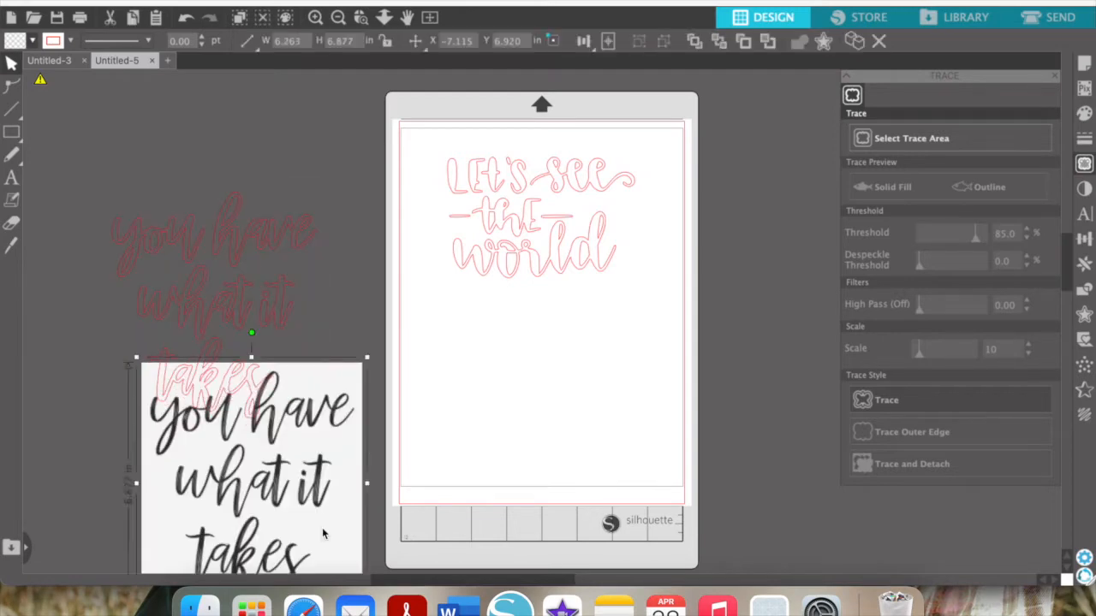
{"action": "key", "text": "Delete"}
{"action": "left_click_drag", "start_coordinate": [86, 172], "coordinate": [302, 420]}
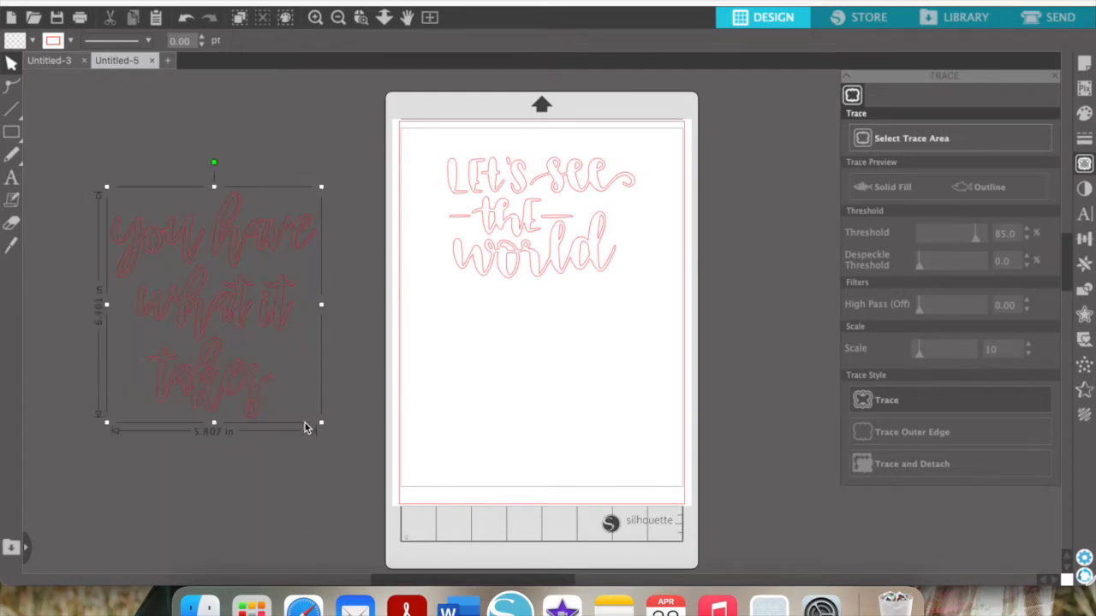
{"action": "mouse_move", "coordinate": [244, 322]}
{"action": "left_mouse_down"}
{"action": "mouse_move", "coordinate": [481, 362]}
{"action": "mouse_move", "coordinate": [580, 411]}
{"action": "left_mouse_up"}
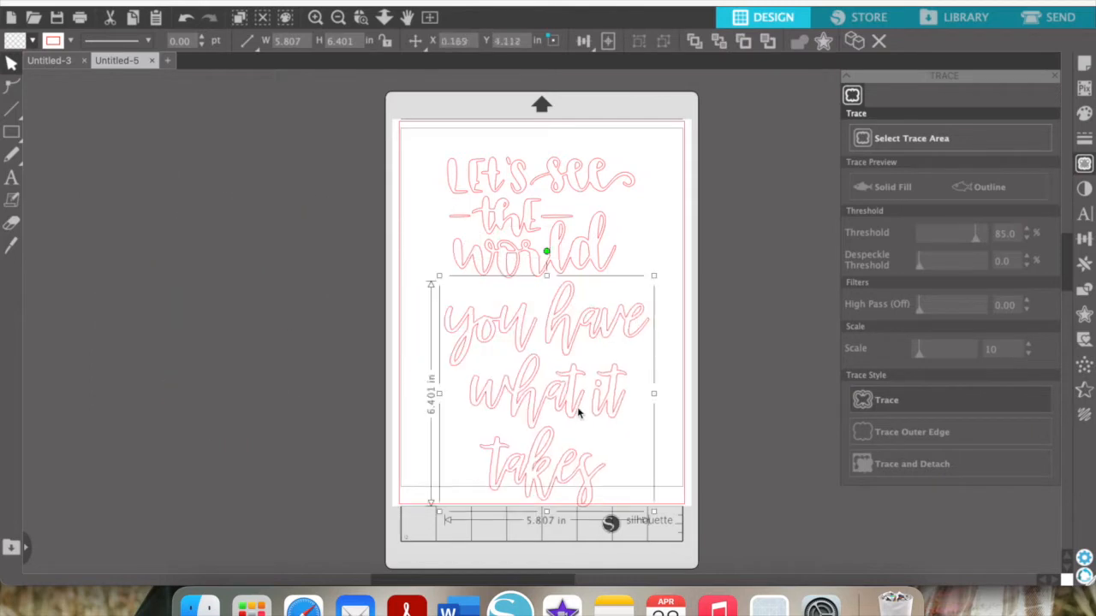
Shrink the traced outline, align it under 'Let's see the world', then start a new document
{"action": "left_click_drag", "start_coordinate": [658, 277], "coordinate": [637, 300]}
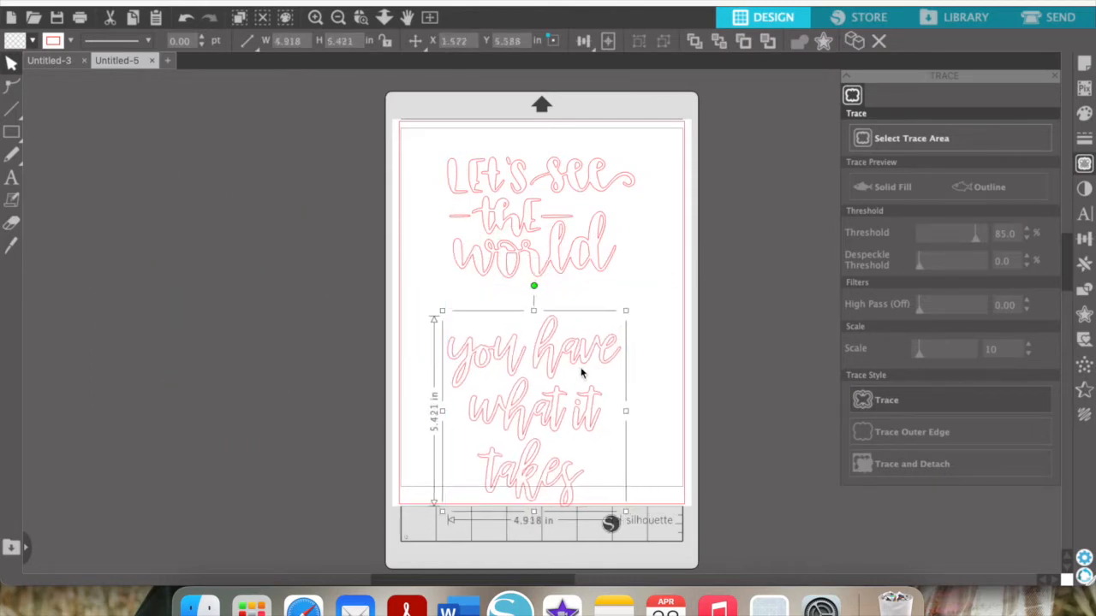
{"action": "left_click_drag", "start_coordinate": [582, 366], "coordinate": [578, 377]}
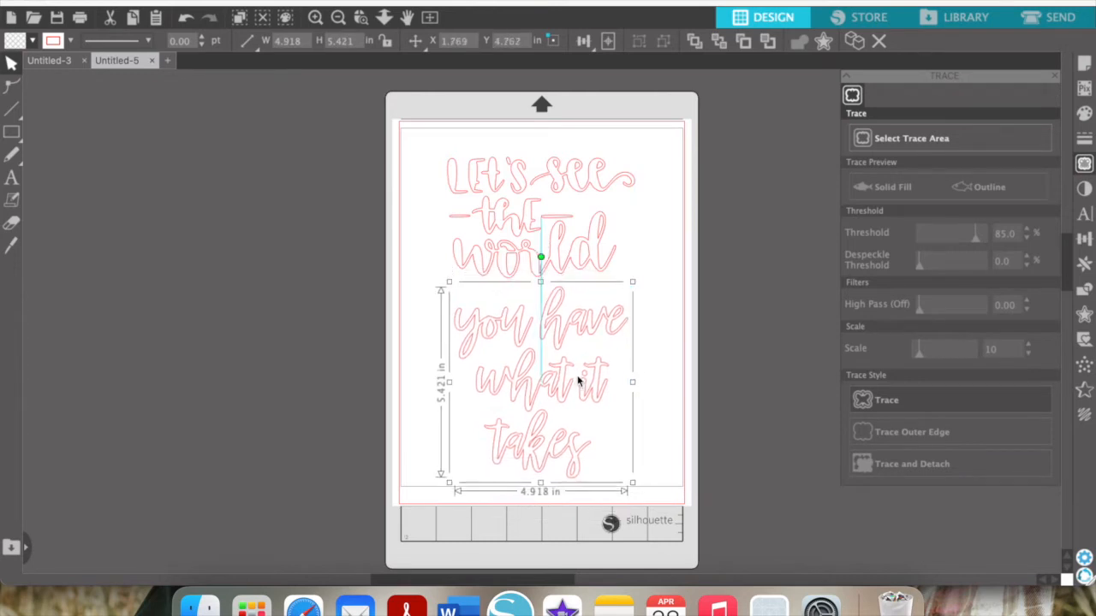
{"action": "left_click", "coordinate": [670, 292]}
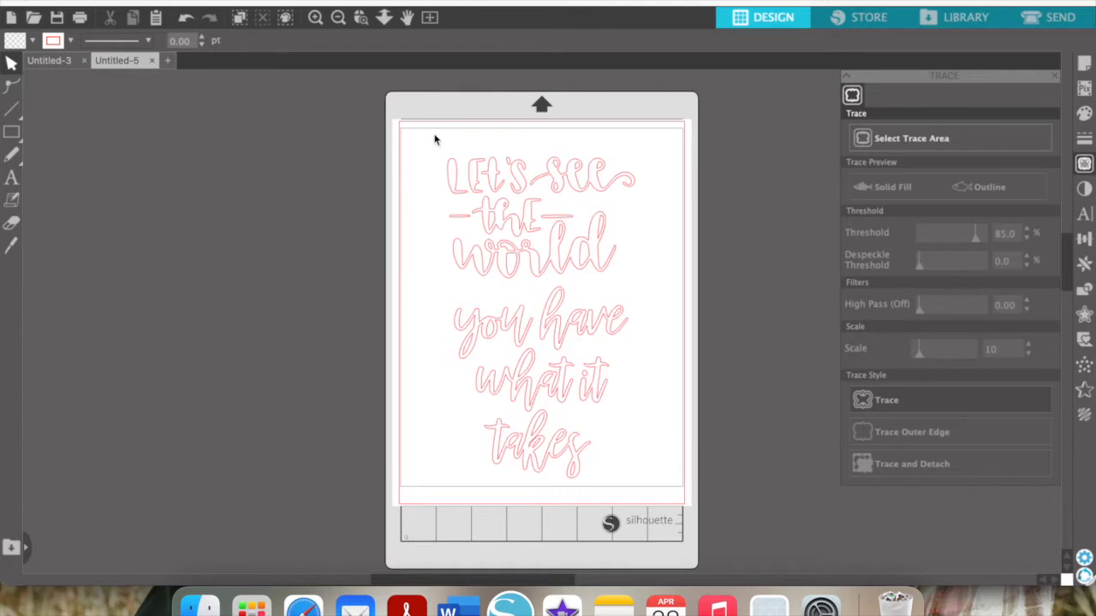
{"action": "left_click", "coordinate": [169, 60]}
Add text boxes reading 'teach', 'learn' and 'grow' stacked at the upper left
{"action": "left_click", "coordinate": [12, 177]}
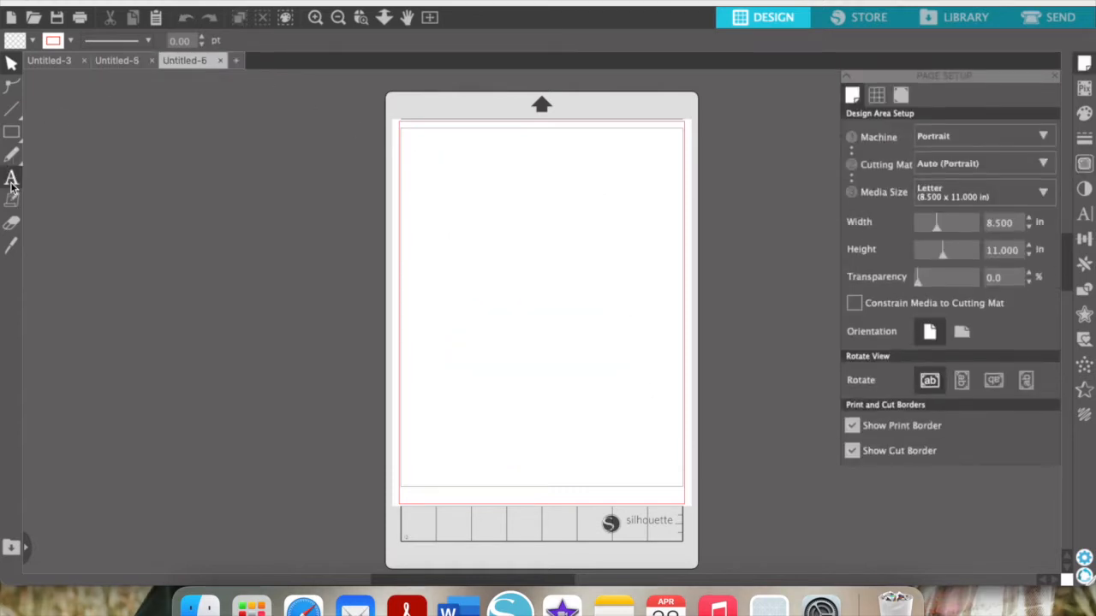
{"action": "left_click", "coordinate": [419, 260]}
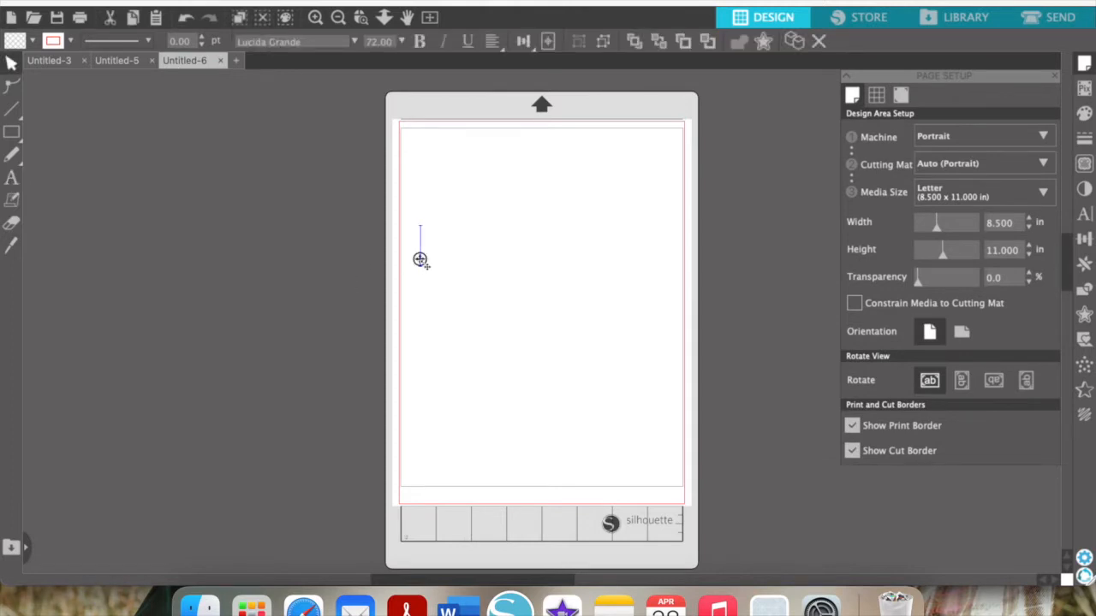
{"action": "type", "text": "teacher"}
{"action": "key", "text": "BackSpace"}
{"action": "key", "text": "BackSpace"}
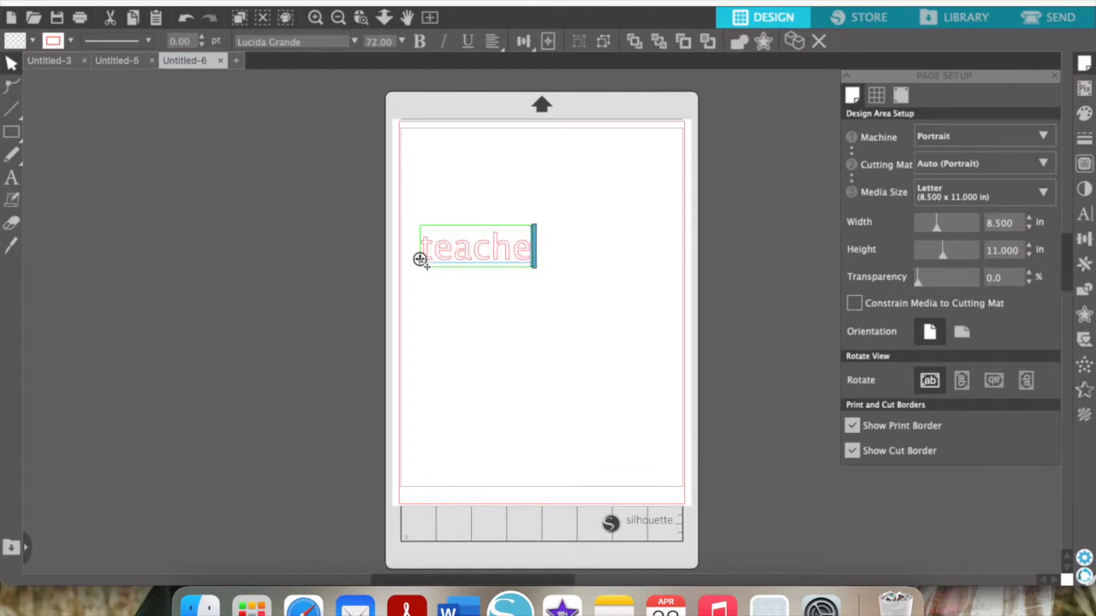
{"action": "left_click", "coordinate": [409, 309]}
{"action": "left_click", "coordinate": [12, 178]}
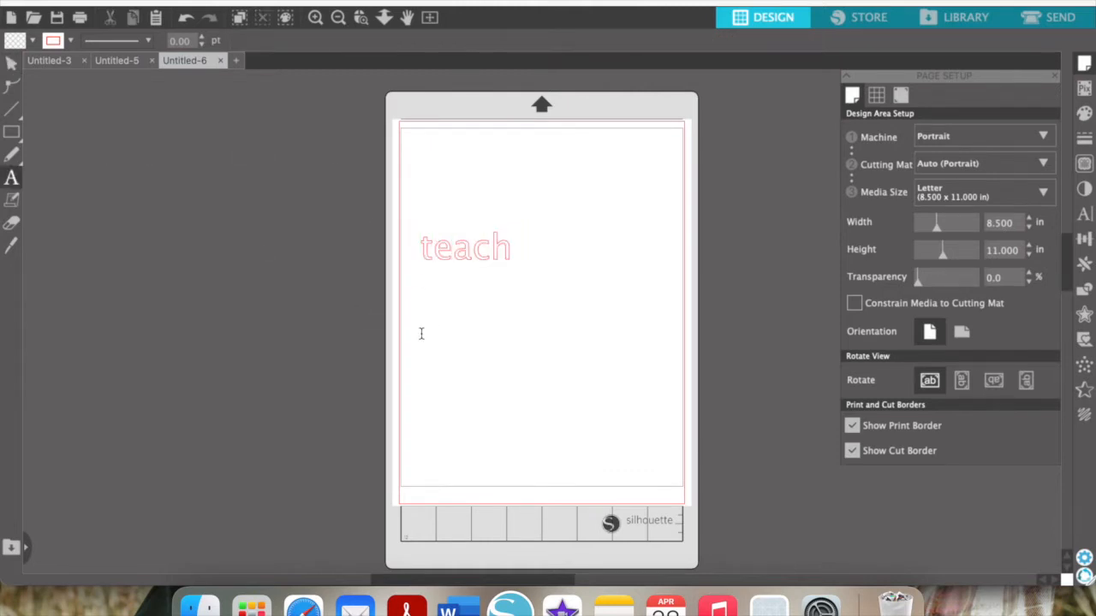
{"action": "left_click", "coordinate": [433, 334]}
{"action": "type", "text": "learn"}
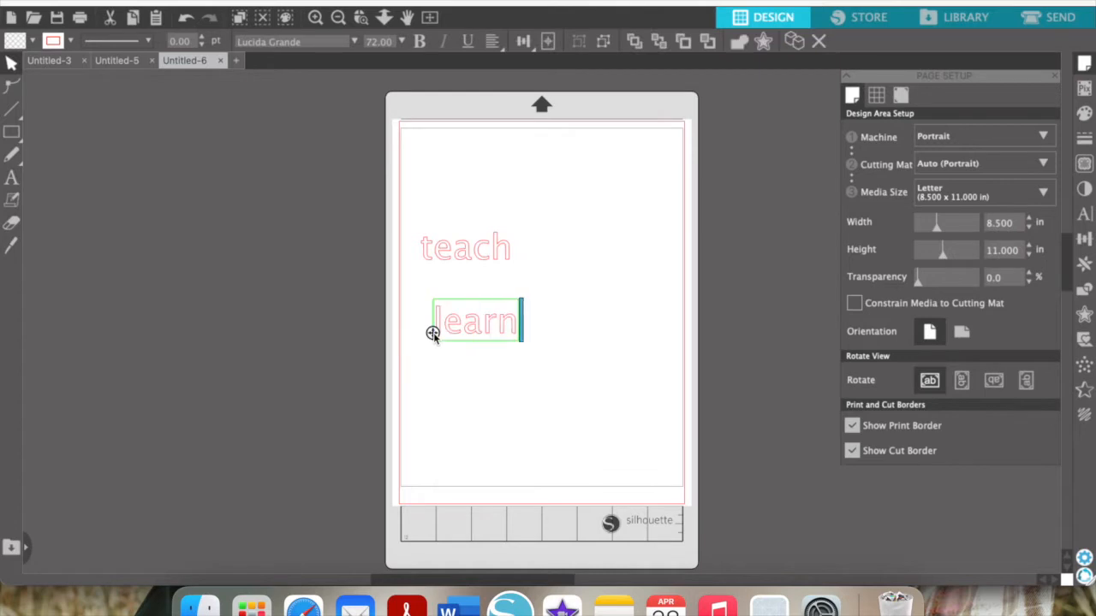
{"action": "left_click", "coordinate": [12, 178]}
{"action": "left_click", "coordinate": [459, 394]}
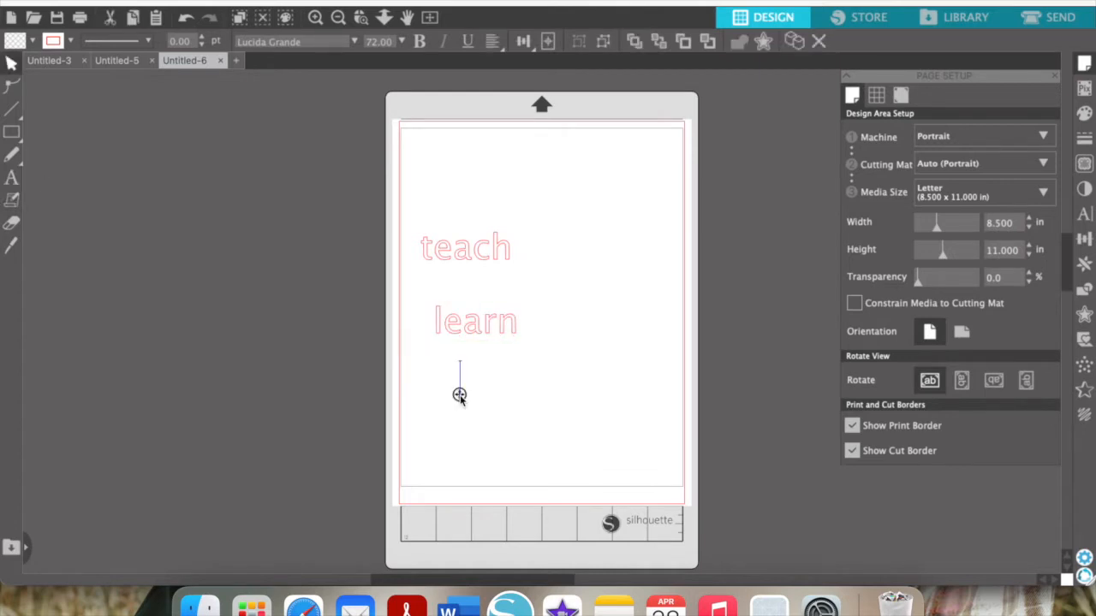
{"action": "type", "text": "grow"}
{"action": "left_click", "coordinate": [665, 206]}
Apply the Better Together Demo script font to all three words, then adjust learn's font
{"action": "left_click_drag", "start_coordinate": [582, 435], "coordinate": [420, 179]}
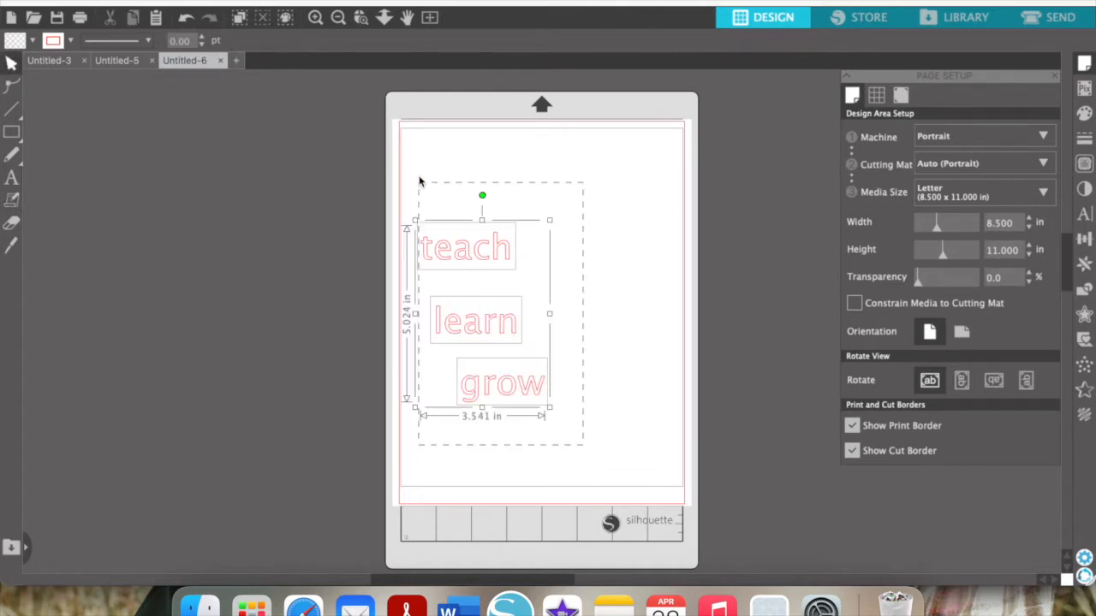
{"action": "left_click_drag", "start_coordinate": [301, 43], "coordinate": [226, 43]}
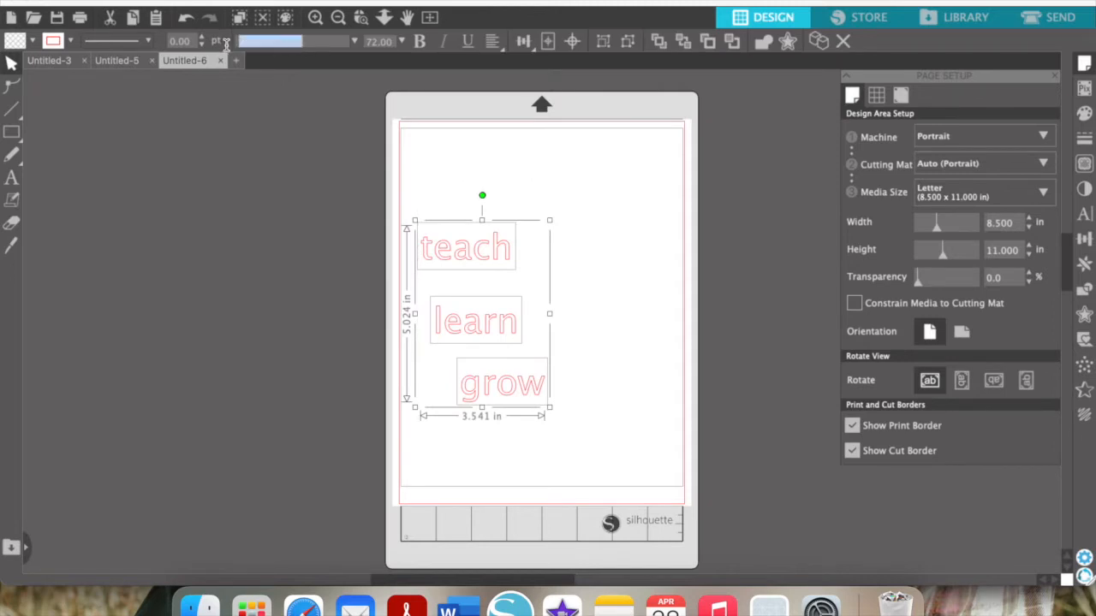
{"action": "type", "text": "better Together Demo"}
{"action": "key", "text": "Return"}
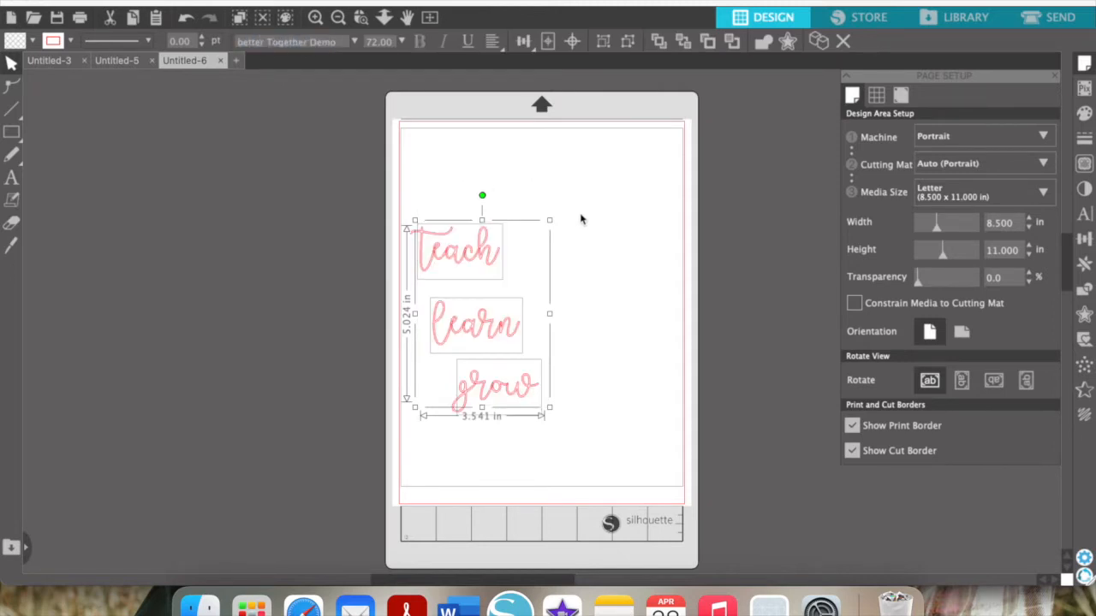
{"action": "left_click", "coordinate": [577, 284]}
{"action": "left_click", "coordinate": [497, 328]}
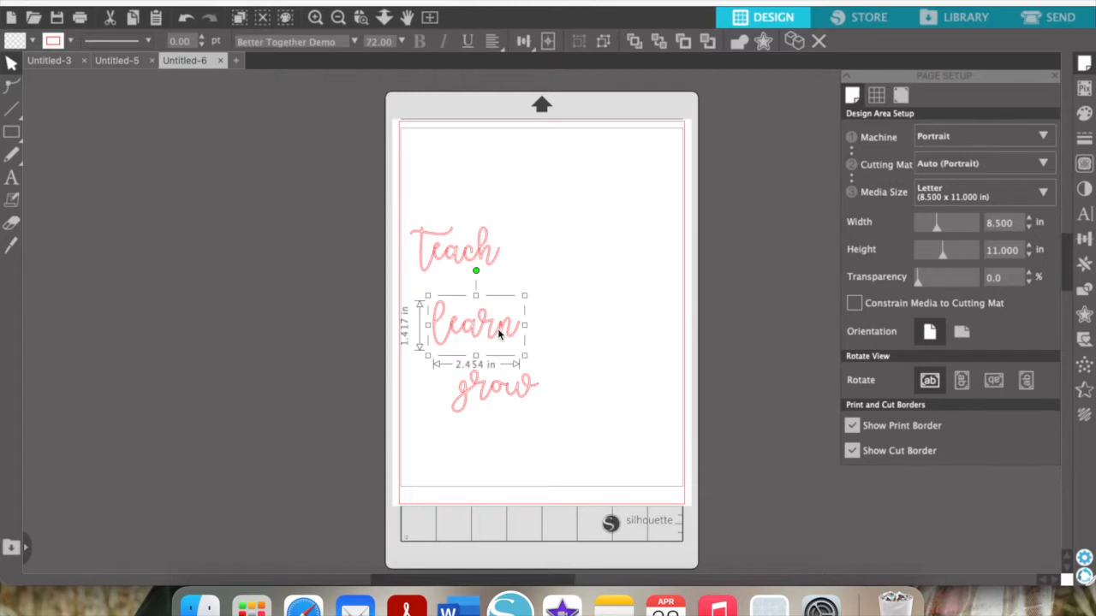
{"action": "left_click_drag", "start_coordinate": [337, 42], "coordinate": [224, 42]}
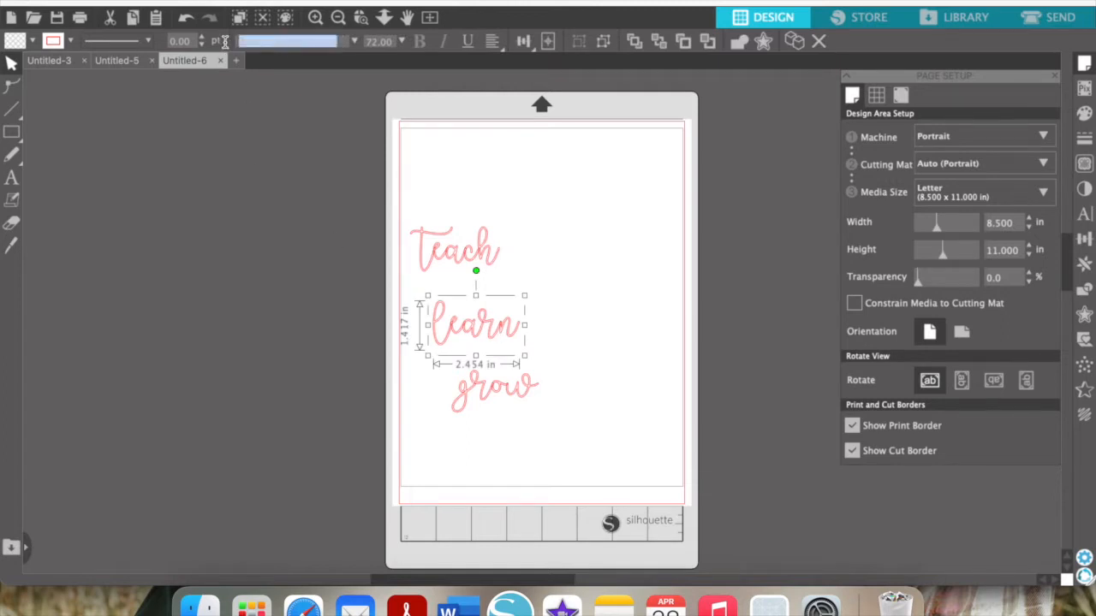
{"action": "type", "text": "l"}
{"action": "key", "text": "Return"}
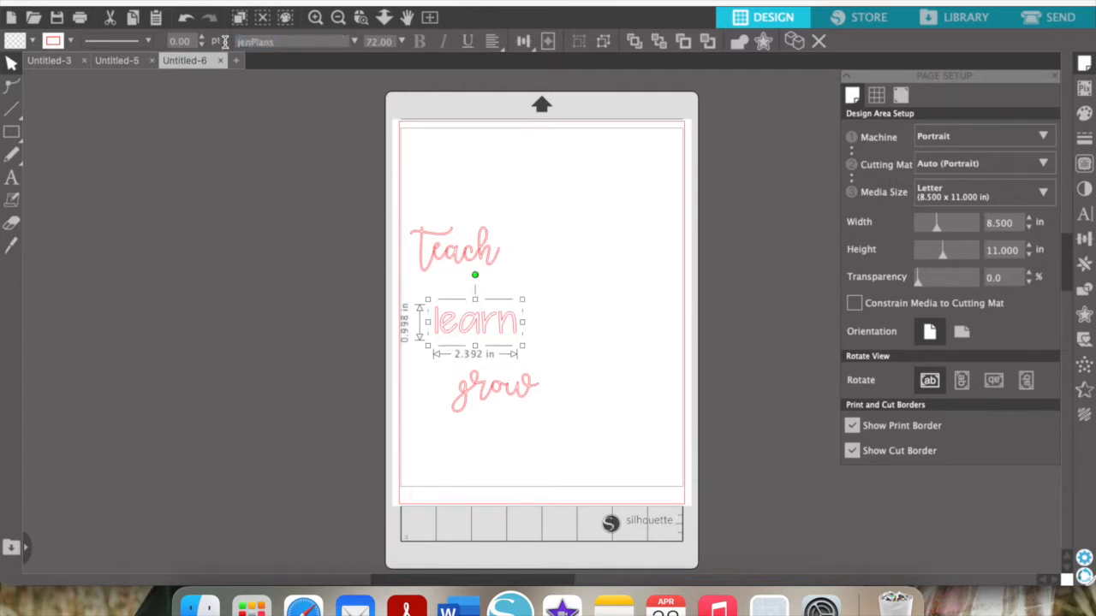
Try other fonts for 'grow' through the font name and search fields
{"action": "left_click", "coordinate": [505, 392]}
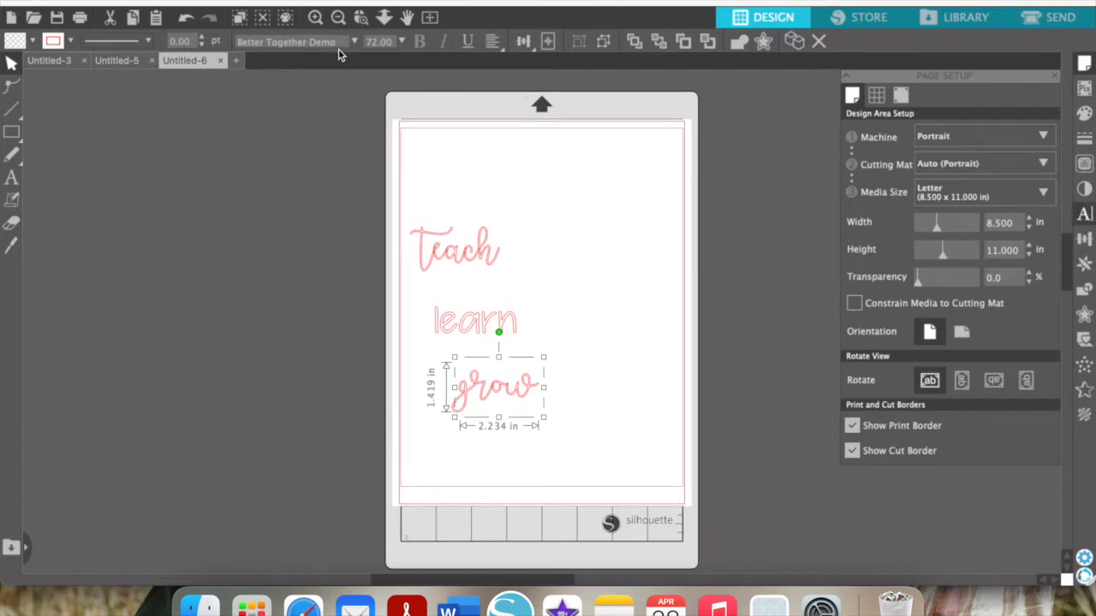
{"action": "left_click", "coordinate": [339, 45]}
{"action": "left_click_drag", "start_coordinate": [339, 45], "coordinate": [238, 48]}
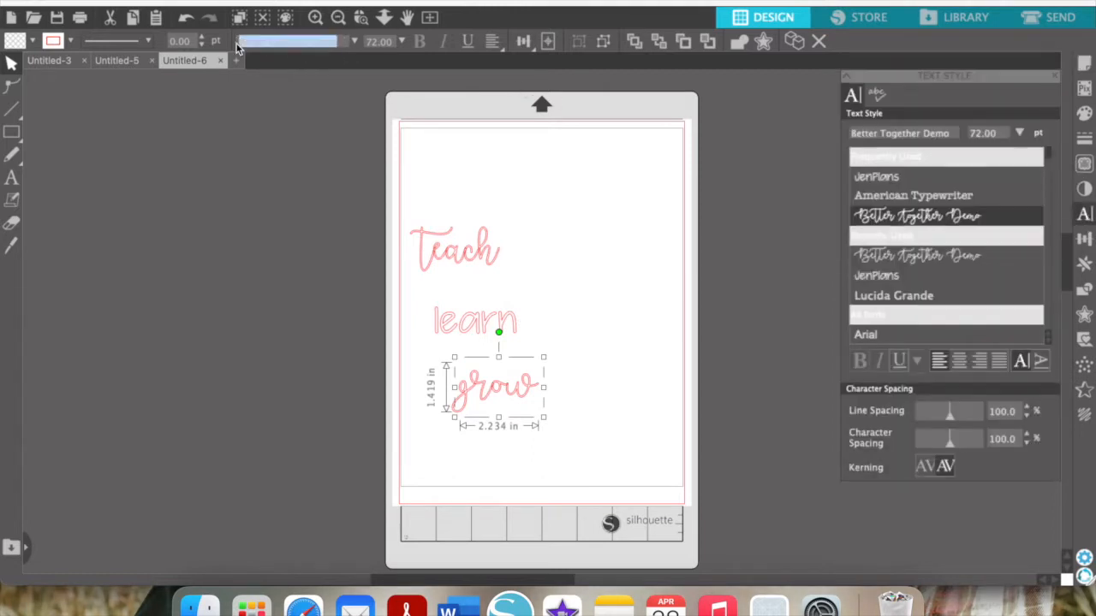
{"action": "key", "text": "r"}
{"action": "key", "text": "r"}
{"action": "key", "text": "a"}
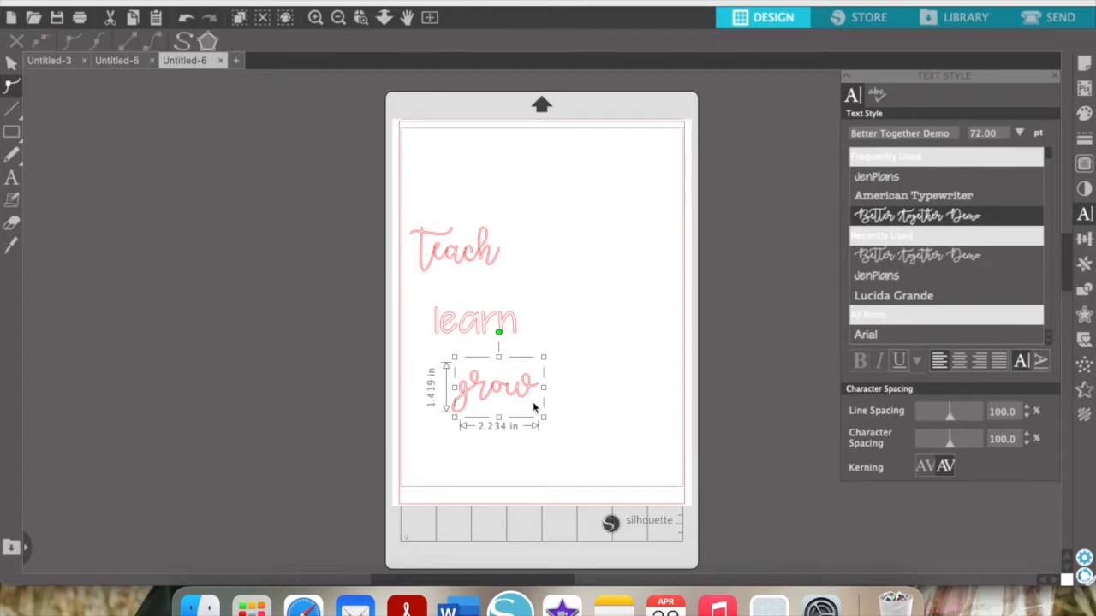
{"action": "triple_click", "coordinate": [948, 135]}
{"action": "type", "text": "mam"}
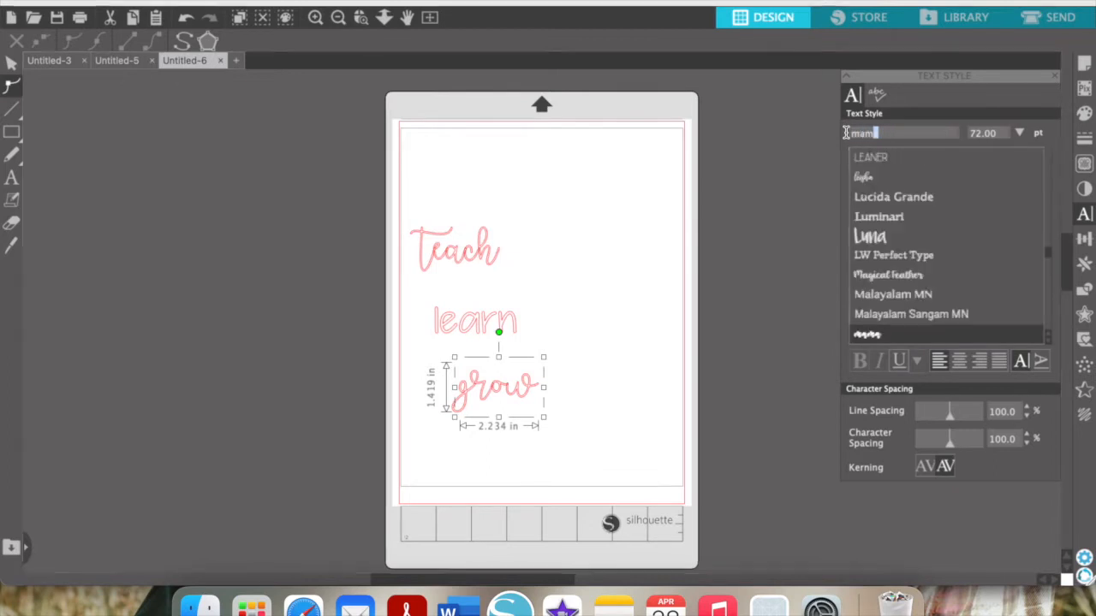
Move the three words together higher up the page
{"action": "left_click", "coordinate": [579, 383]}
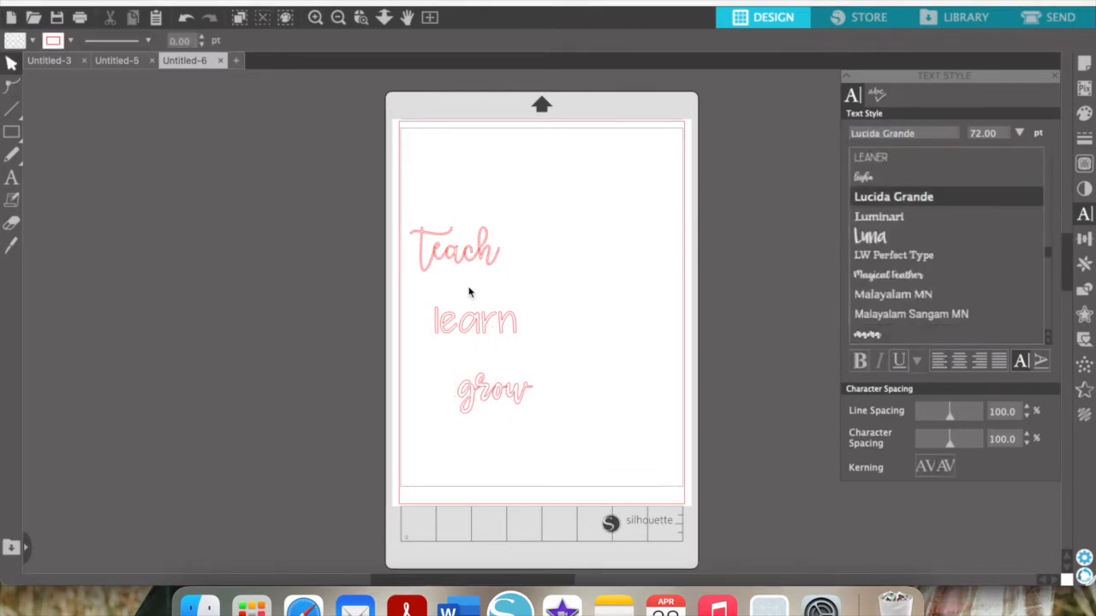
{"action": "left_click_drag", "start_coordinate": [532, 470], "coordinate": [431, 218]}
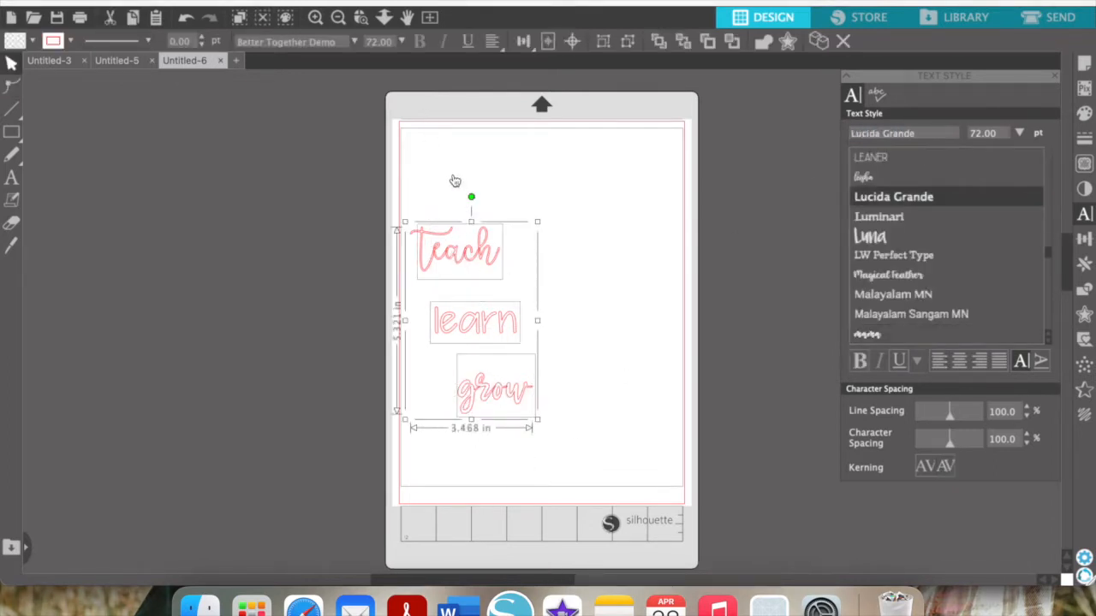
{"action": "left_click_drag", "start_coordinate": [454, 182], "coordinate": [454, 103]}
{"action": "left_click", "coordinate": [337, 131]}
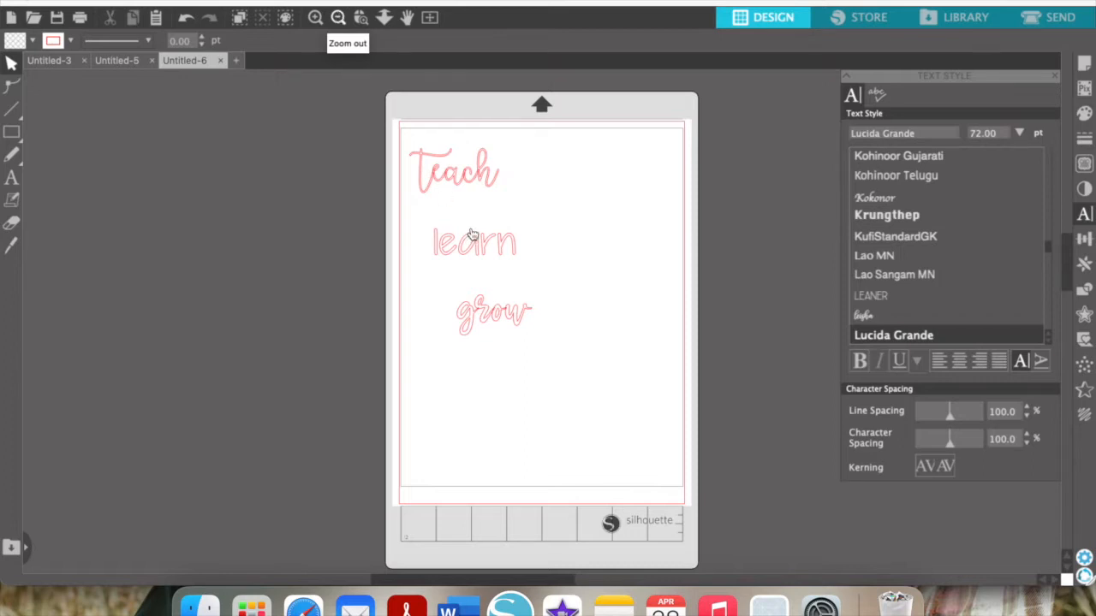
Pull 'learn' and 'grow' up directly beneath 'Teach' and zoom in on the words
{"action": "left_click_drag", "start_coordinate": [456, 238], "coordinate": [436, 220]}
{"action": "mouse_move", "coordinate": [458, 276]}
{"action": "left_mouse_down"}
{"action": "mouse_move", "coordinate": [450, 265]}
{"action": "mouse_move", "coordinate": [480, 278]}
{"action": "left_mouse_up"}
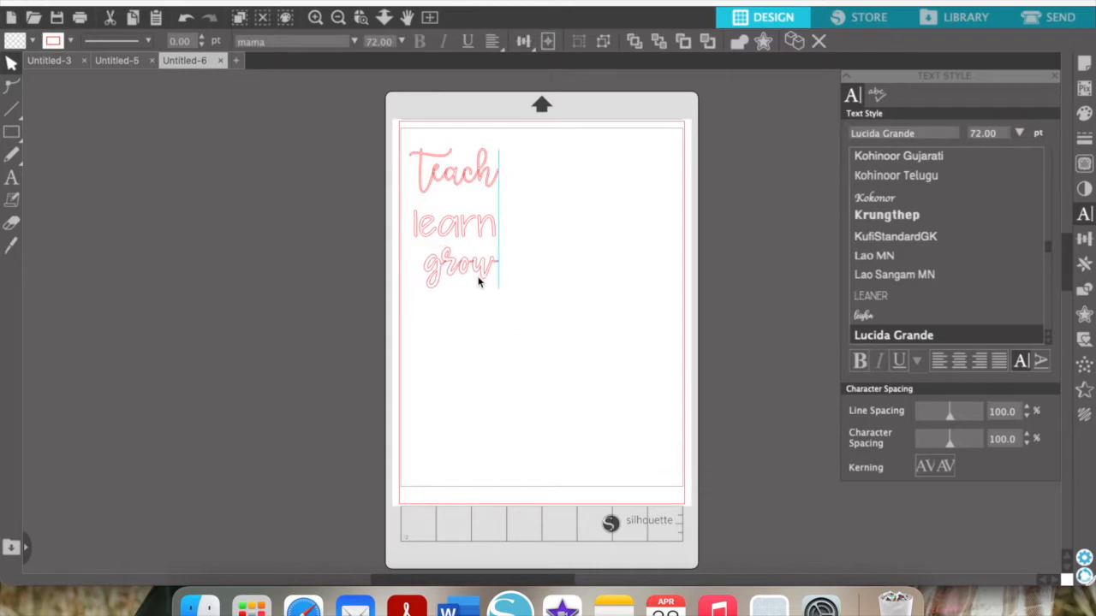
{"action": "left_click", "coordinate": [315, 19]}
{"action": "scroll", "coordinate": [358, 215], "scroll_direction": "up", "scroll_amount": 5}
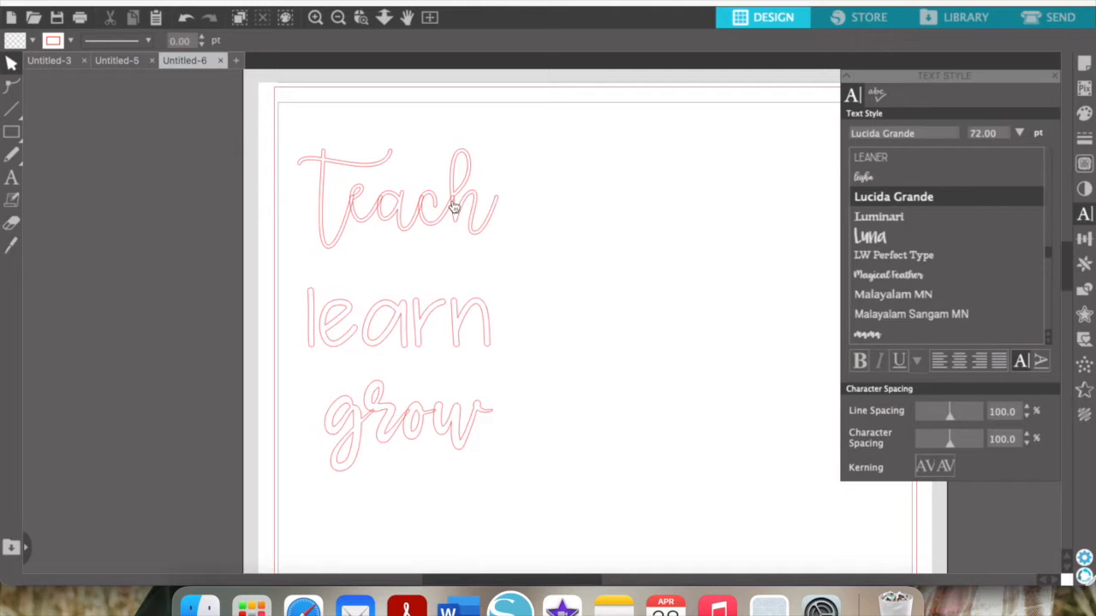
Weld the letters of 'Teach' into one shape
{"action": "left_click", "coordinate": [303, 200]}
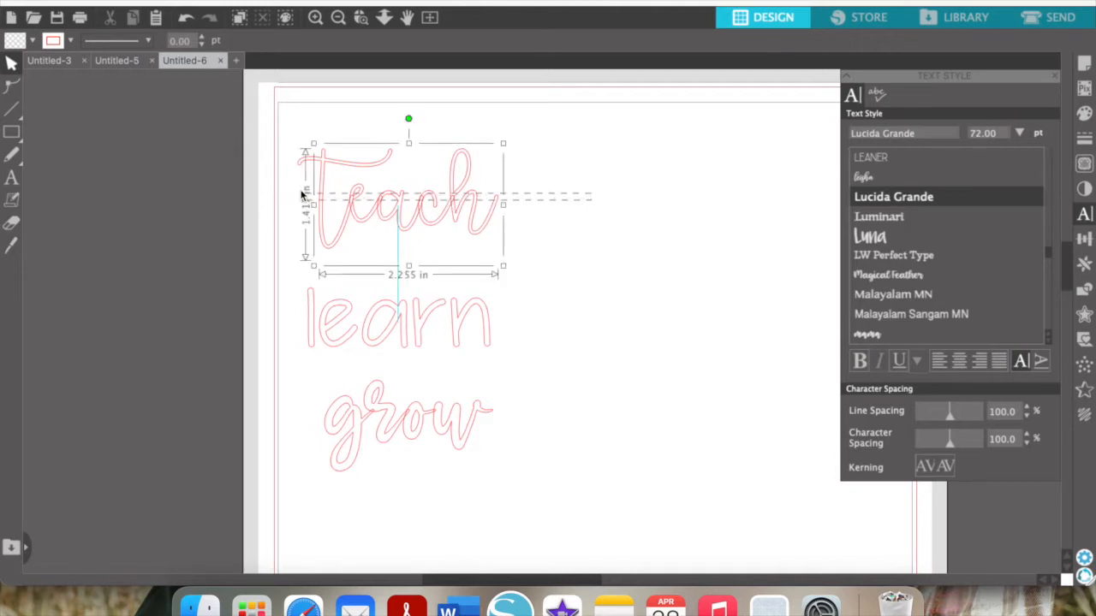
{"action": "right_click", "coordinate": [415, 203]}
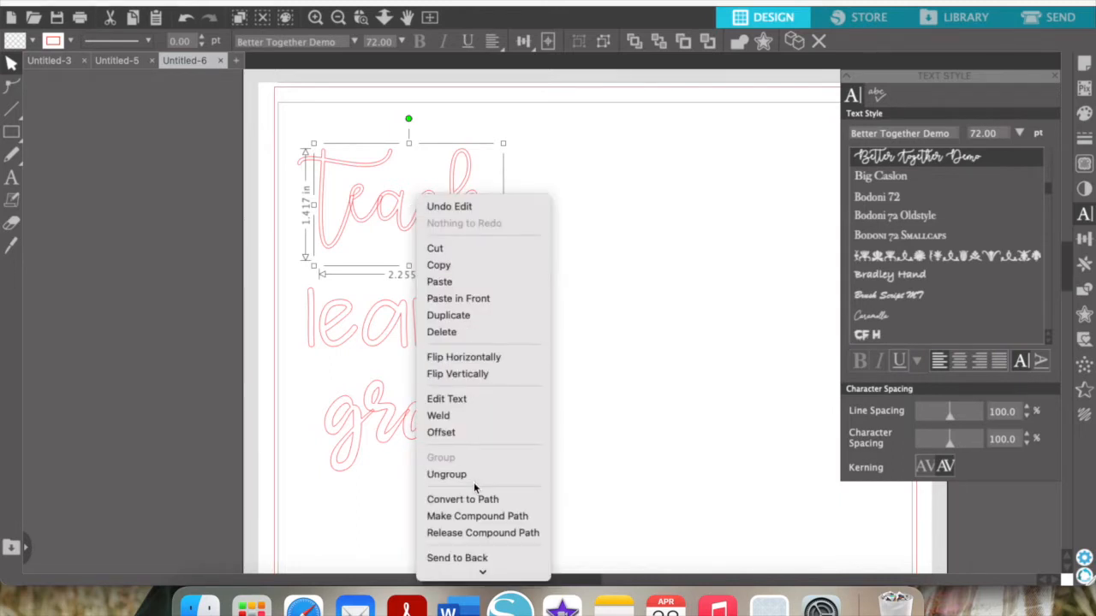
{"action": "left_click", "coordinate": [466, 415]}
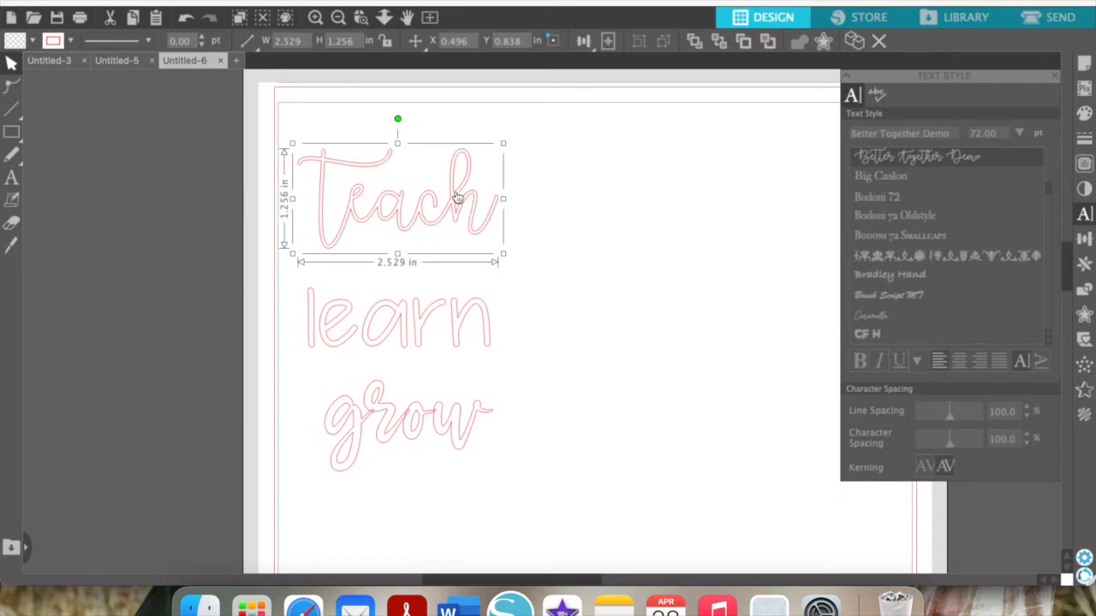
Weld 'grow' into a single outline and inspect its anchor points, zooming out and back in
{"action": "left_click", "coordinate": [466, 431]}
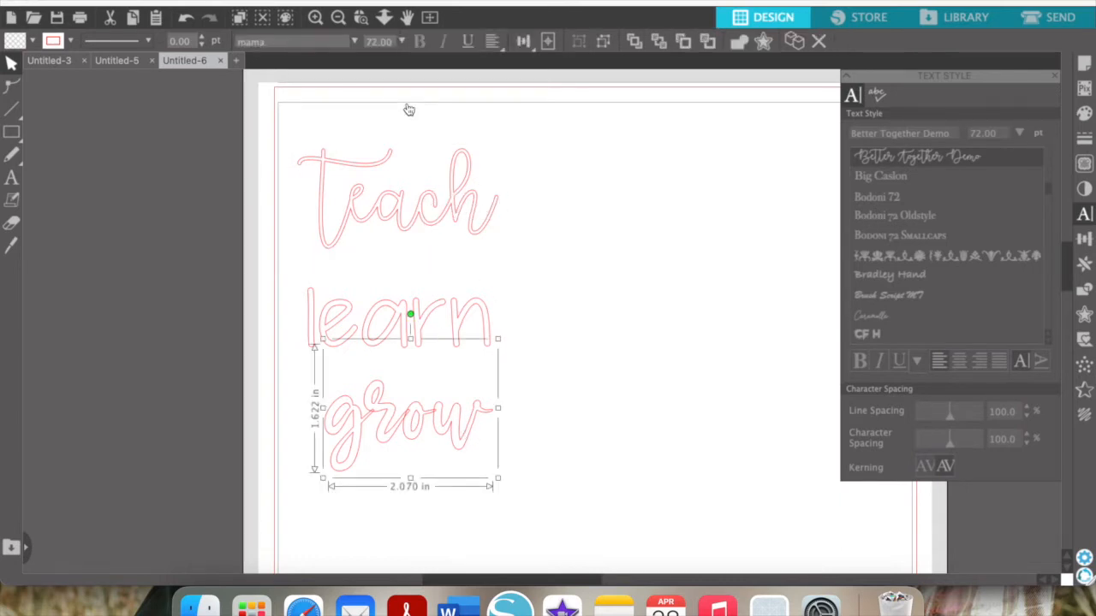
{"action": "right_click", "coordinate": [436, 425]}
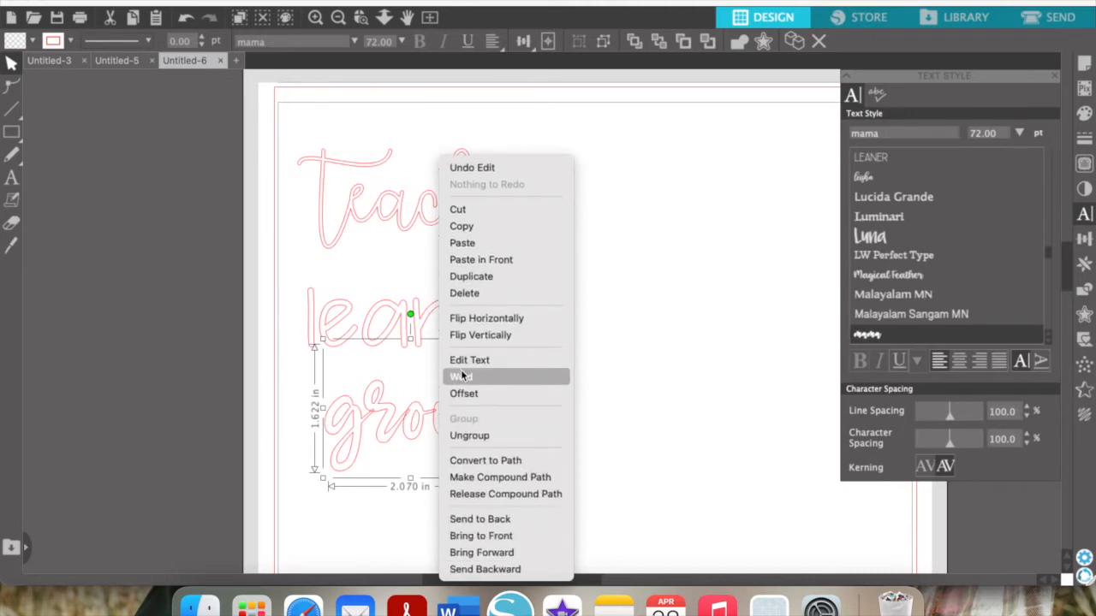
{"action": "left_click", "coordinate": [461, 373]}
{"action": "left_click", "coordinate": [511, 407]}
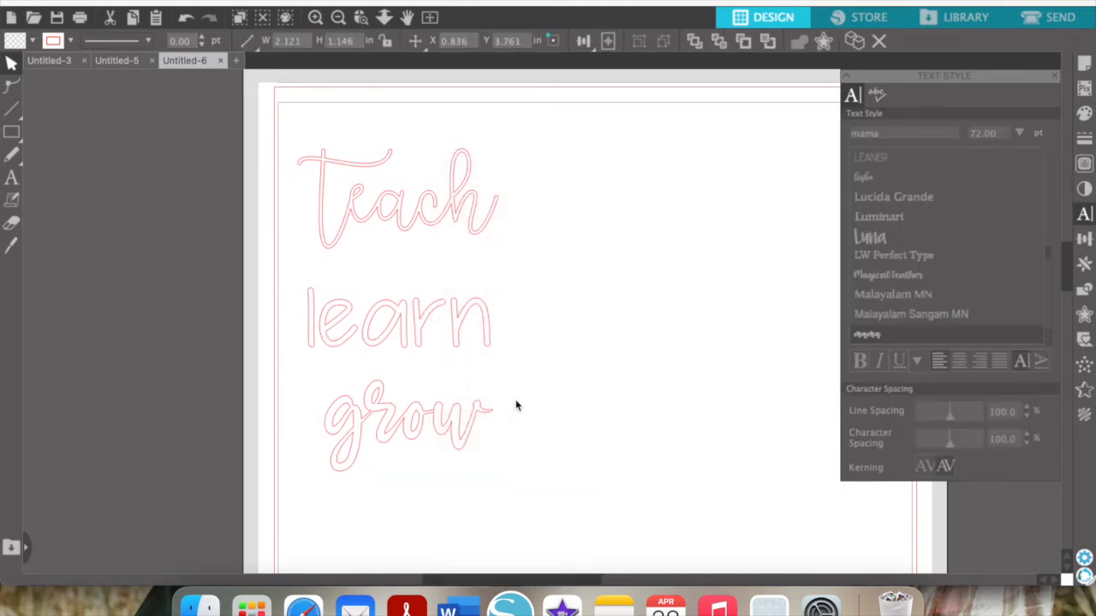
{"action": "left_click", "coordinate": [431, 430]}
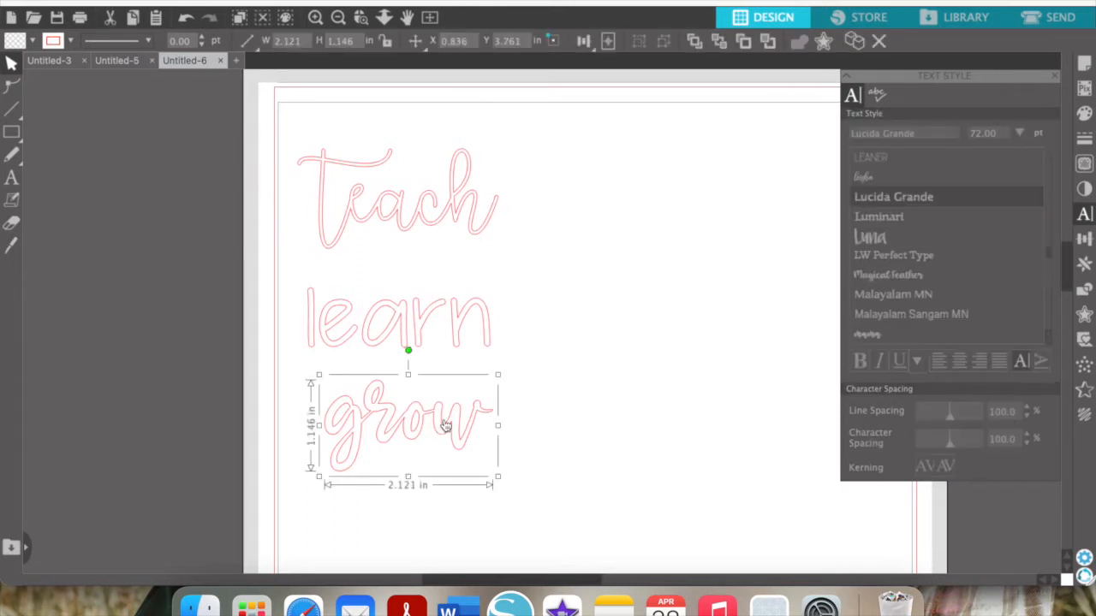
{"action": "double_click", "coordinate": [446, 426]}
{"action": "left_click", "coordinate": [520, 445]}
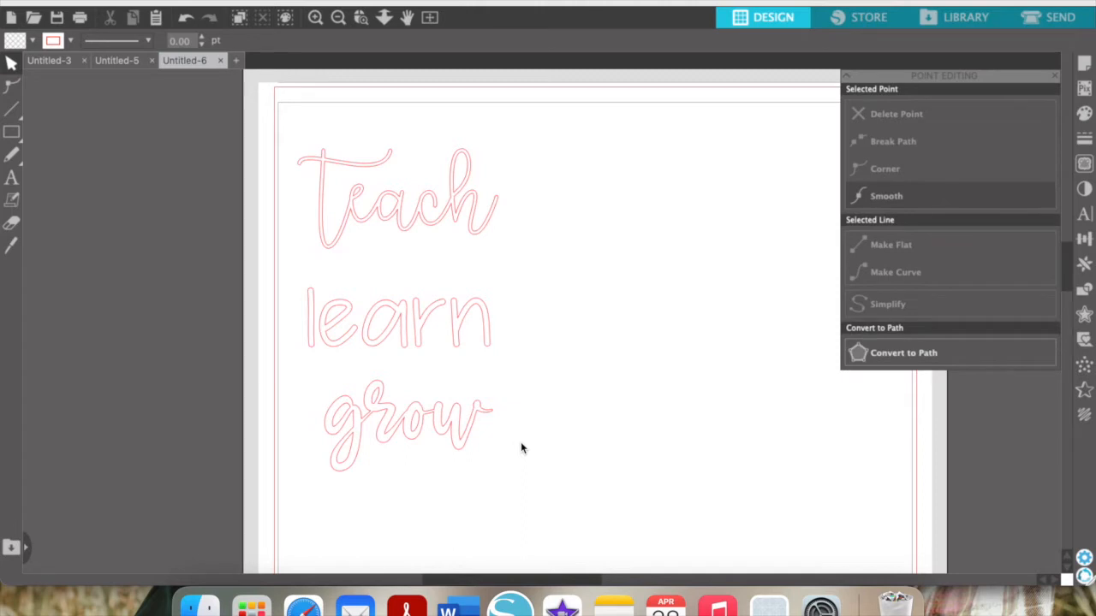
{"action": "left_click", "coordinate": [338, 17]}
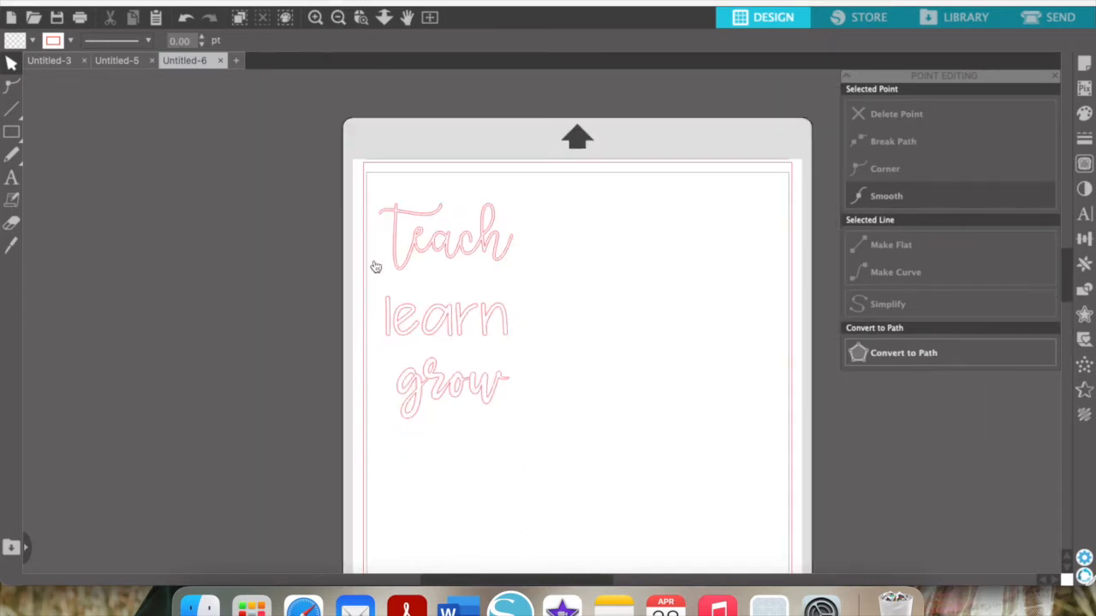
{"action": "left_click", "coordinate": [315, 17]}
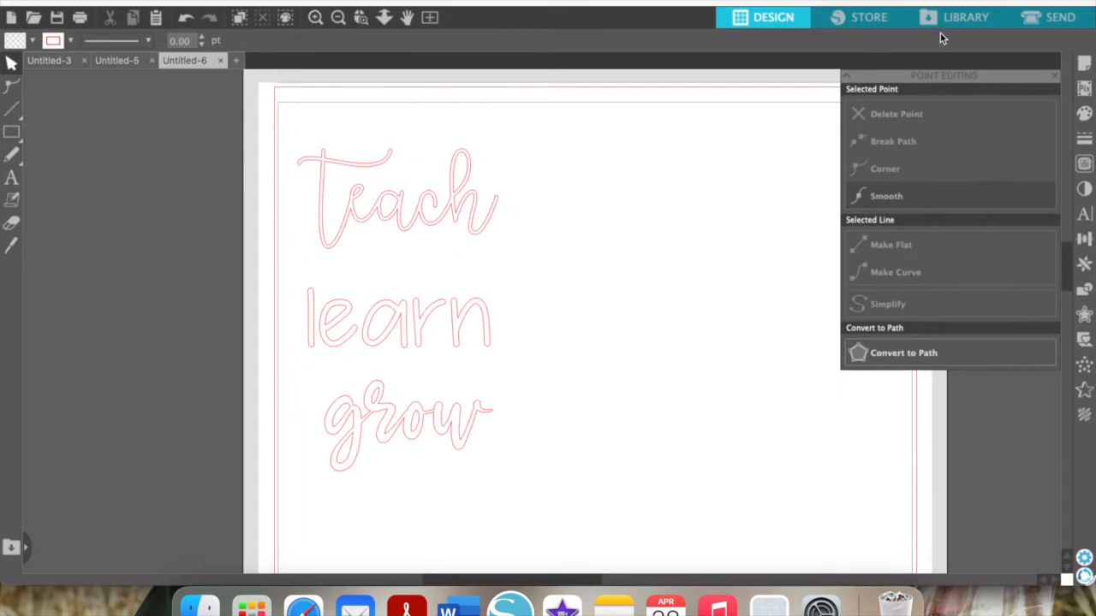
Browse the library's Designs, Fonts, All Files, Favourites and User Designs folders
{"action": "left_click", "coordinate": [954, 26]}
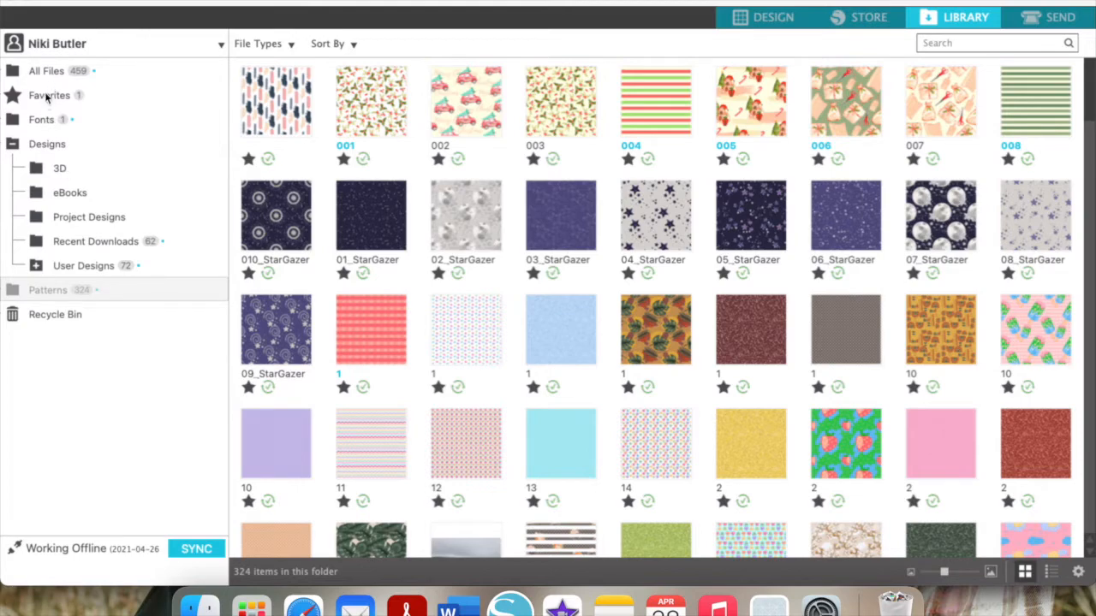
{"action": "left_click", "coordinate": [49, 145]}
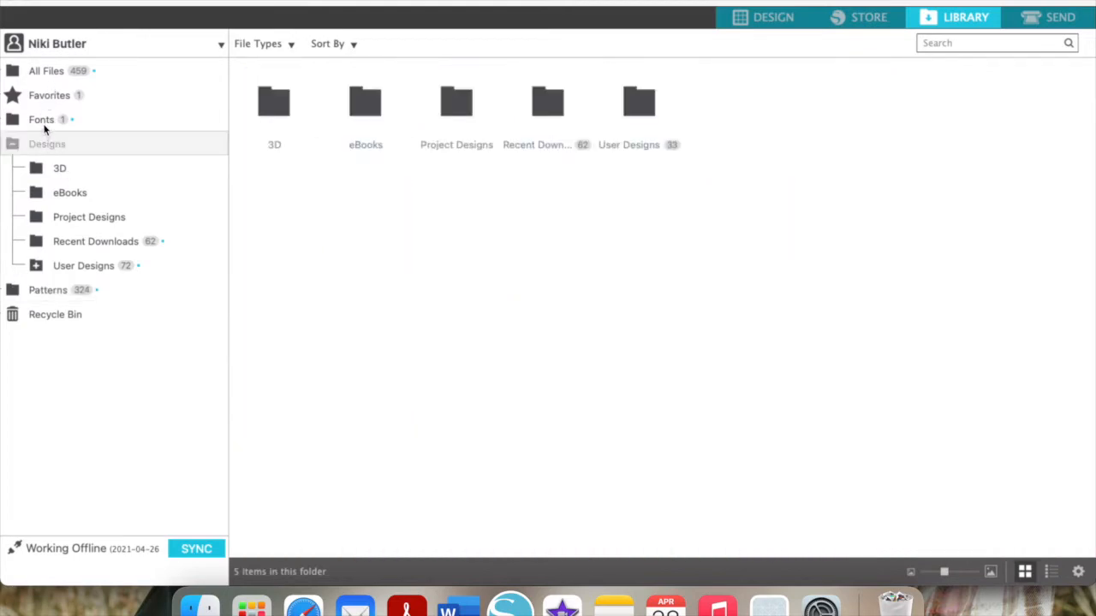
{"action": "left_click", "coordinate": [45, 128]}
{"action": "left_click", "coordinate": [51, 74]}
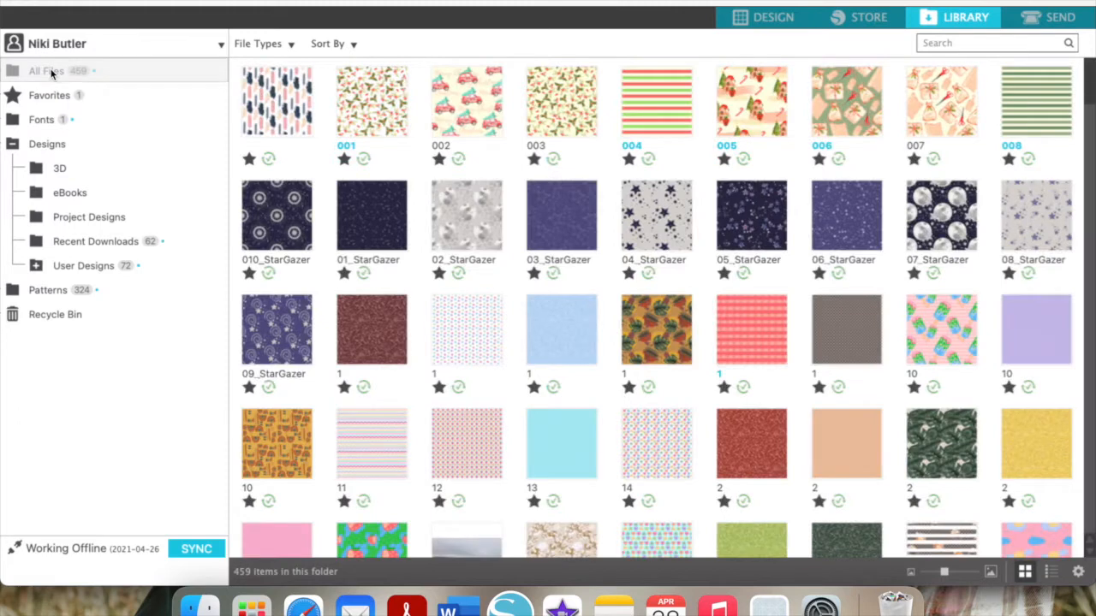
{"action": "left_click", "coordinate": [47, 97]}
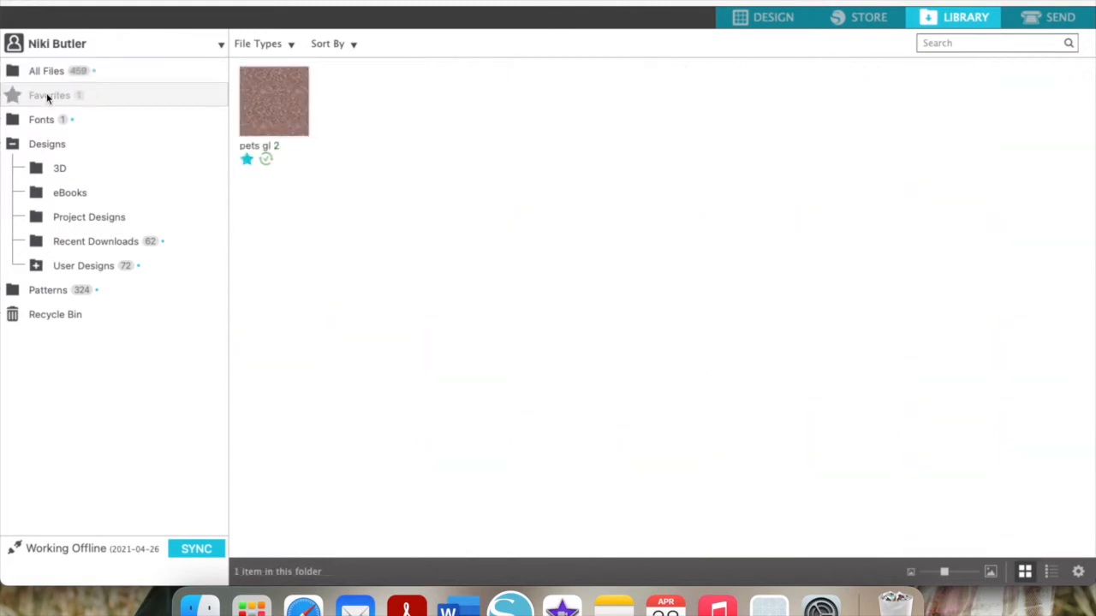
{"action": "left_click", "coordinate": [81, 270]}
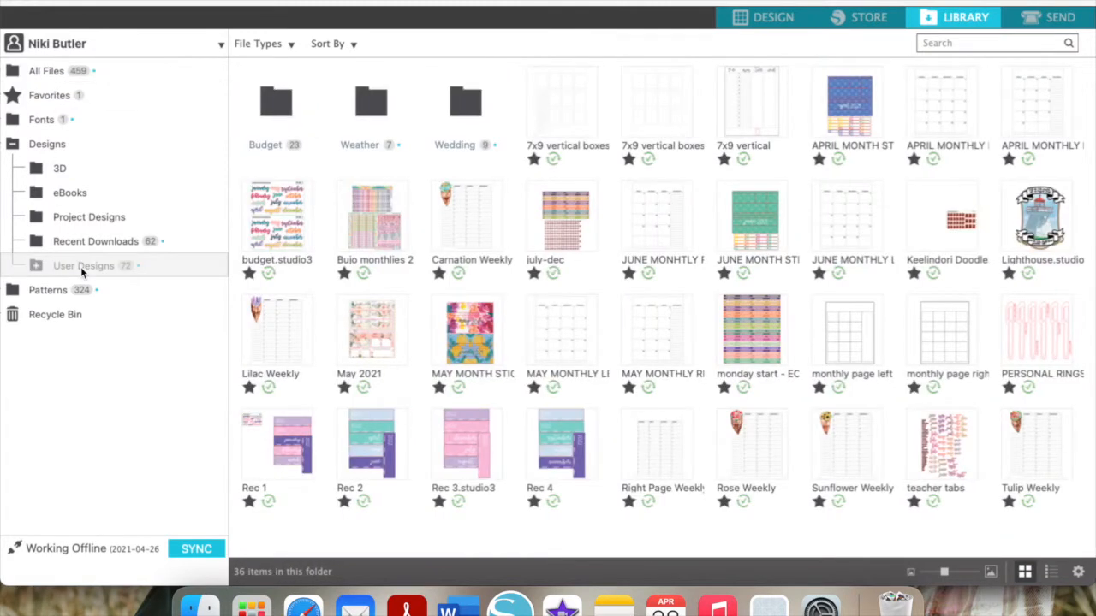
Place the love puppy design from Recent Downloads onto the page
{"action": "left_click", "coordinate": [85, 244]}
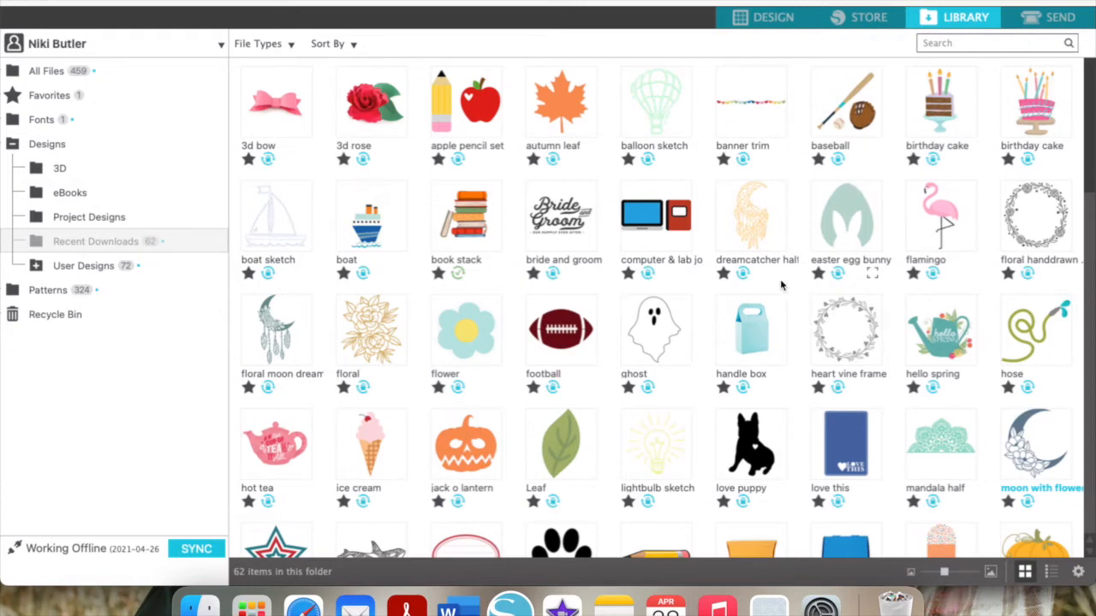
{"action": "scroll", "coordinate": [766, 370], "scroll_direction": "down", "scroll_amount": 5}
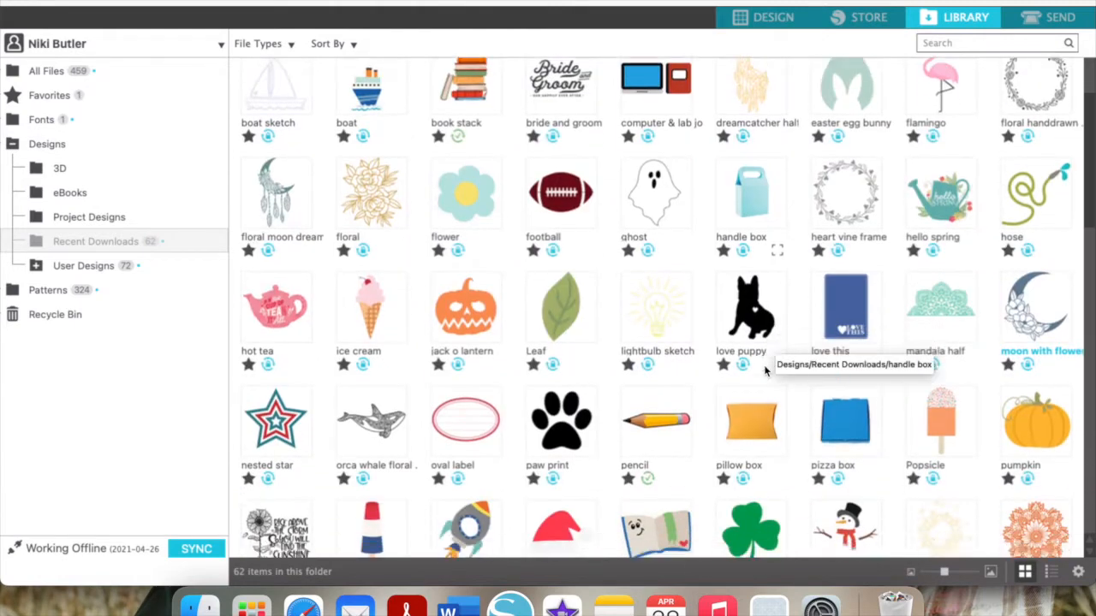
{"action": "scroll", "coordinate": [766, 370], "scroll_direction": "down", "scroll_amount": 4}
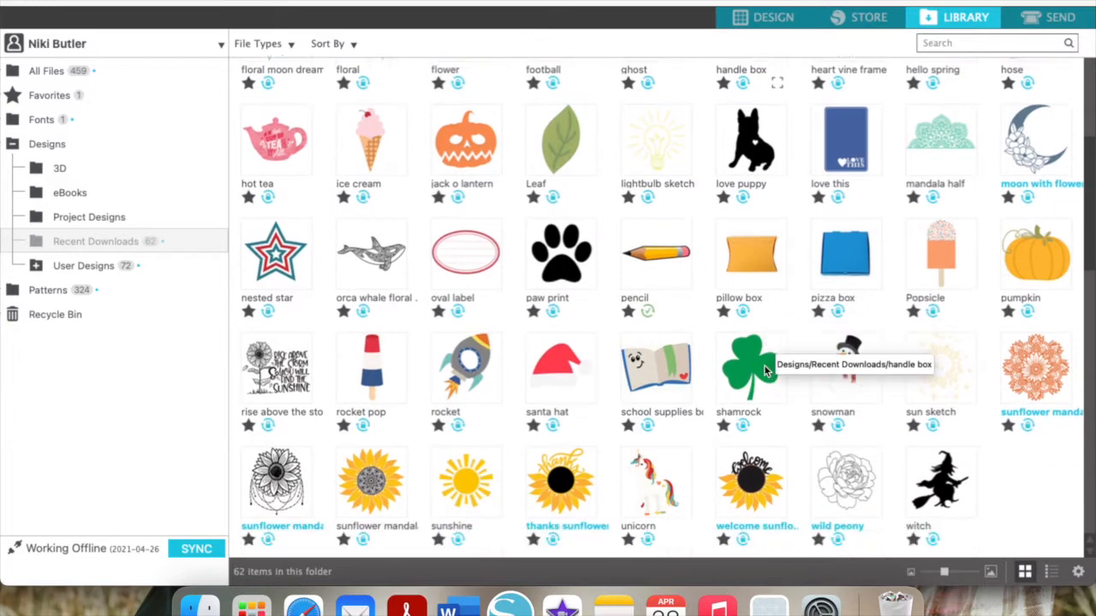
{"action": "scroll", "coordinate": [766, 368], "scroll_direction": "down", "scroll_amount": 2}
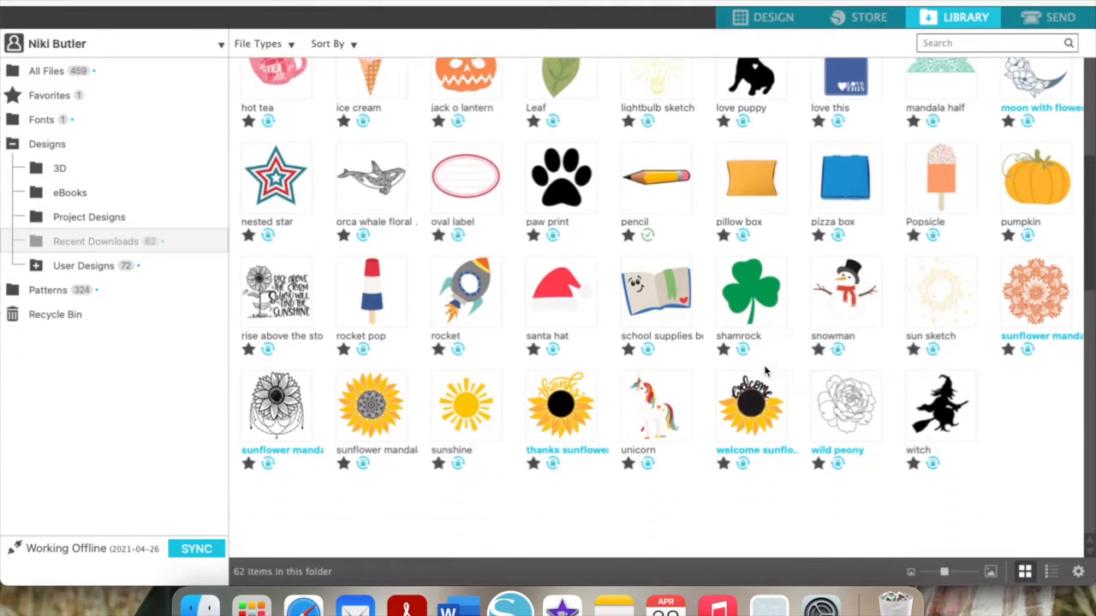
{"action": "scroll", "coordinate": [823, 341], "scroll_direction": "up", "scroll_amount": 3}
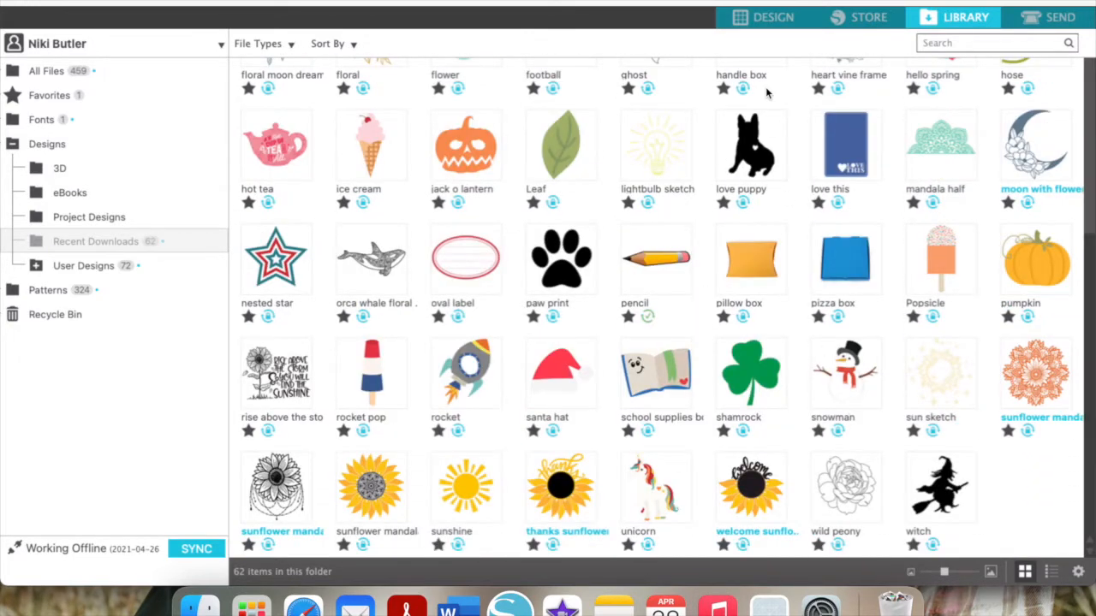
{"action": "double_click", "coordinate": [732, 153]}
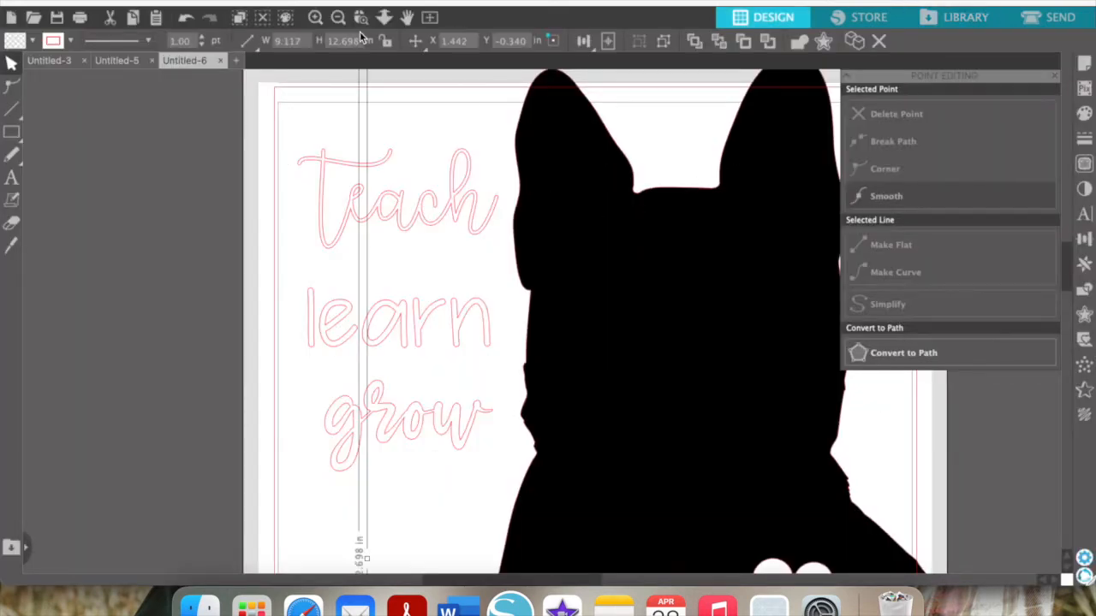
Scale the dog down to about 6 by 8.5 inches and move it up and right
{"action": "left_click", "coordinate": [338, 18]}
{"action": "scroll", "coordinate": [577, 345], "scroll_direction": "down", "scroll_amount": 1}
{"action": "scroll", "coordinate": [577, 345], "scroll_direction": "down", "scroll_amount": 2}
{"action": "left_click", "coordinate": [338, 16]}
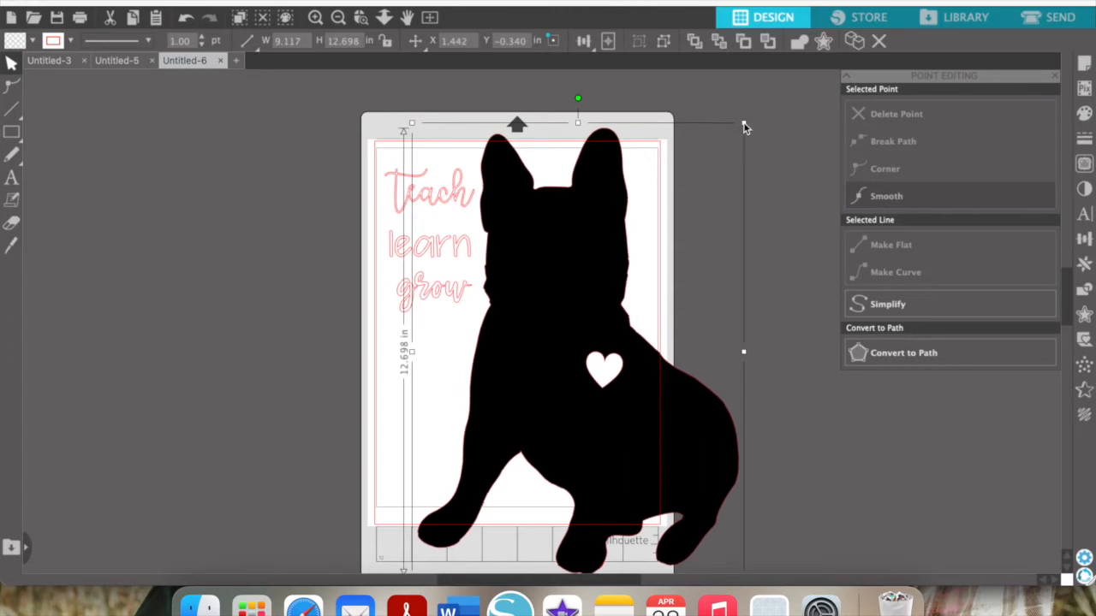
{"action": "left_click_drag", "start_coordinate": [741, 124], "coordinate": [642, 256]}
{"action": "left_click_drag", "start_coordinate": [519, 447], "coordinate": [538, 353]}
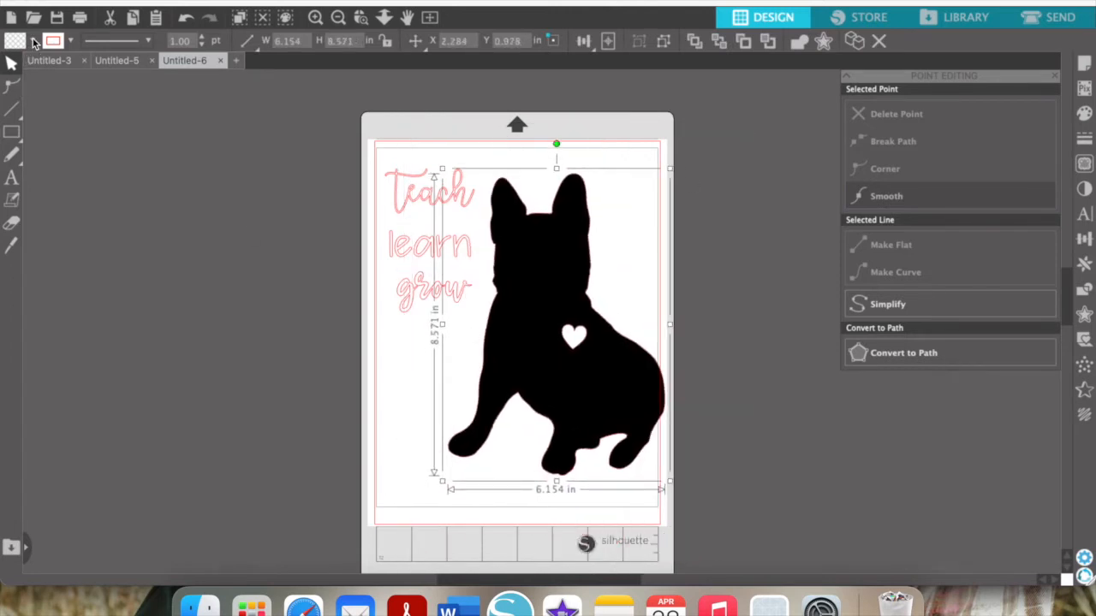
Remove the dog's black fill, shrink it to 5.043 x 7.025 in, and set it beside the words
{"action": "left_click", "coordinate": [33, 41]}
{"action": "left_click", "coordinate": [17, 67]}
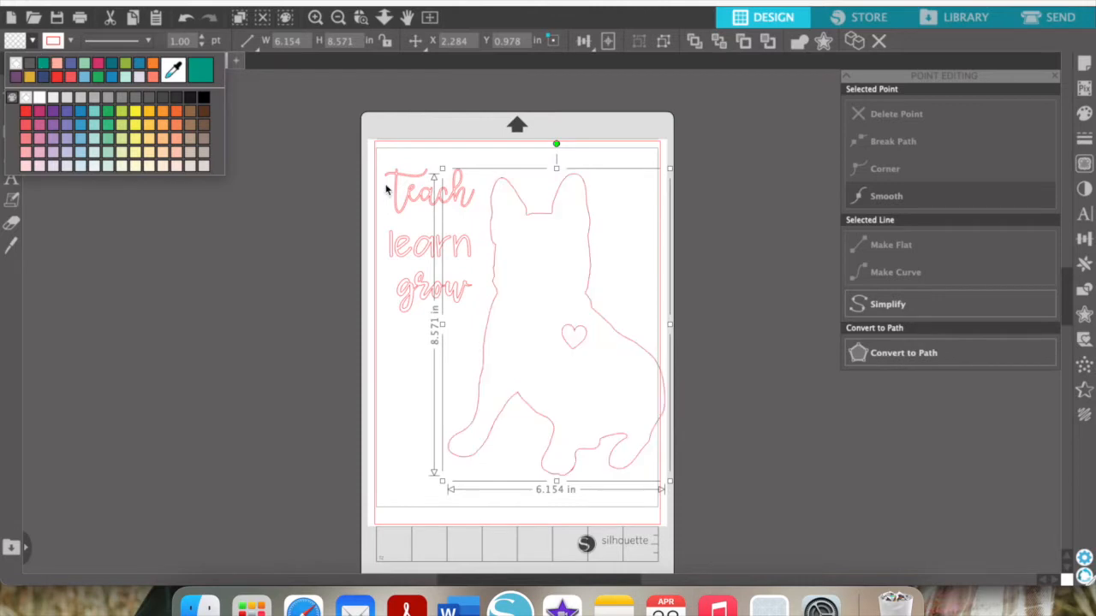
{"action": "left_click_drag", "start_coordinate": [670, 170], "coordinate": [637, 237]}
{"action": "left_click_drag", "start_coordinate": [560, 376], "coordinate": [560, 335]}
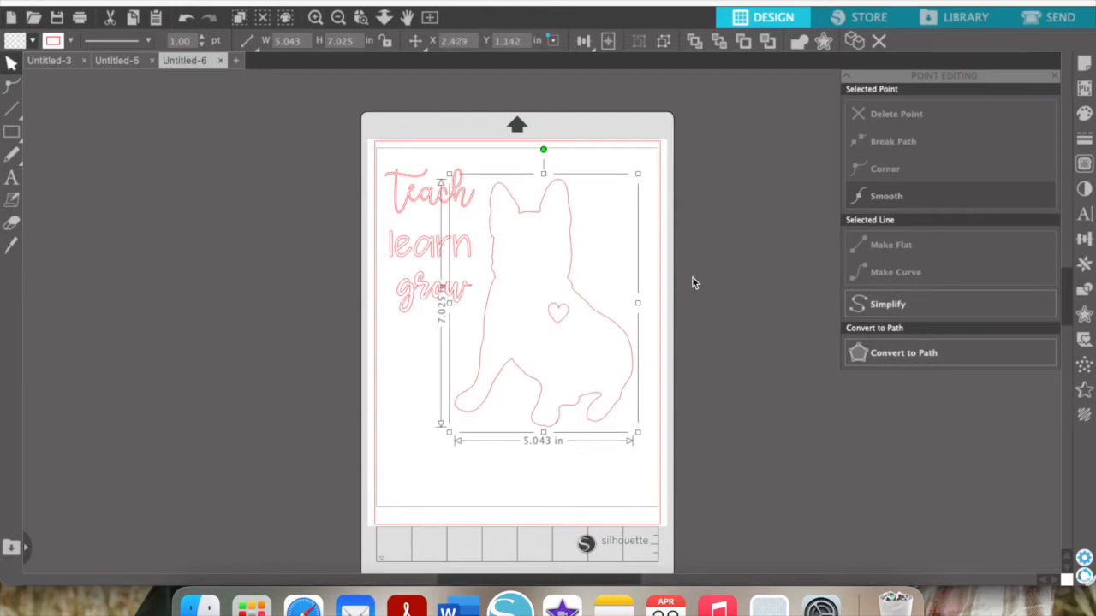
{"action": "left_click", "coordinate": [692, 276]}
{"action": "left_click", "coordinate": [559, 328]}
{"action": "left_click", "coordinate": [264, 268]}
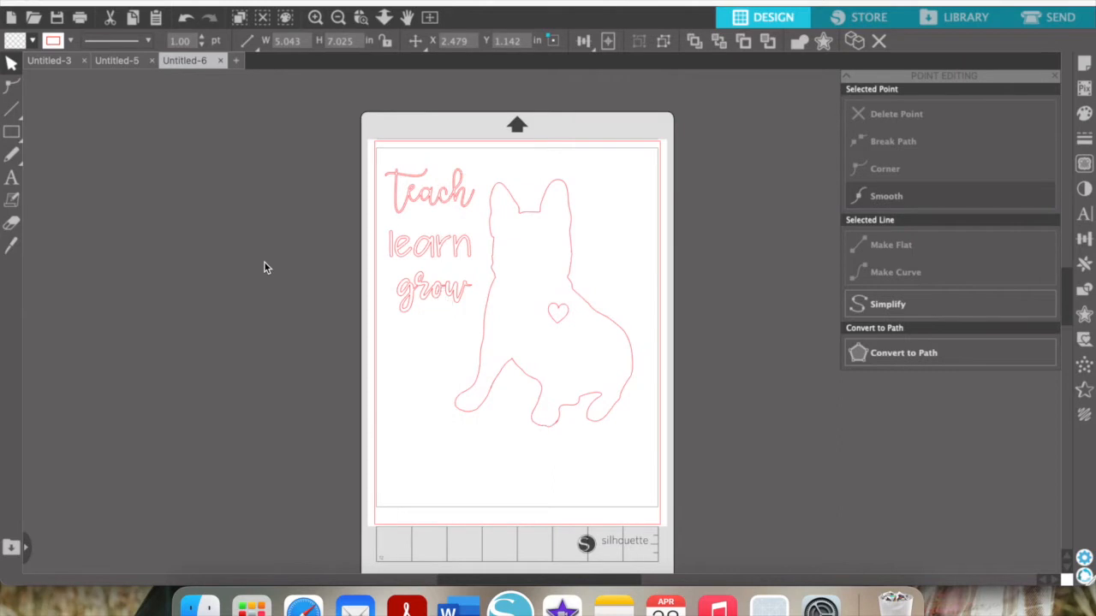
Delete the 'you have what it takes' lettering in the Untitled-5 travel quote document
{"action": "left_click", "coordinate": [125, 61]}
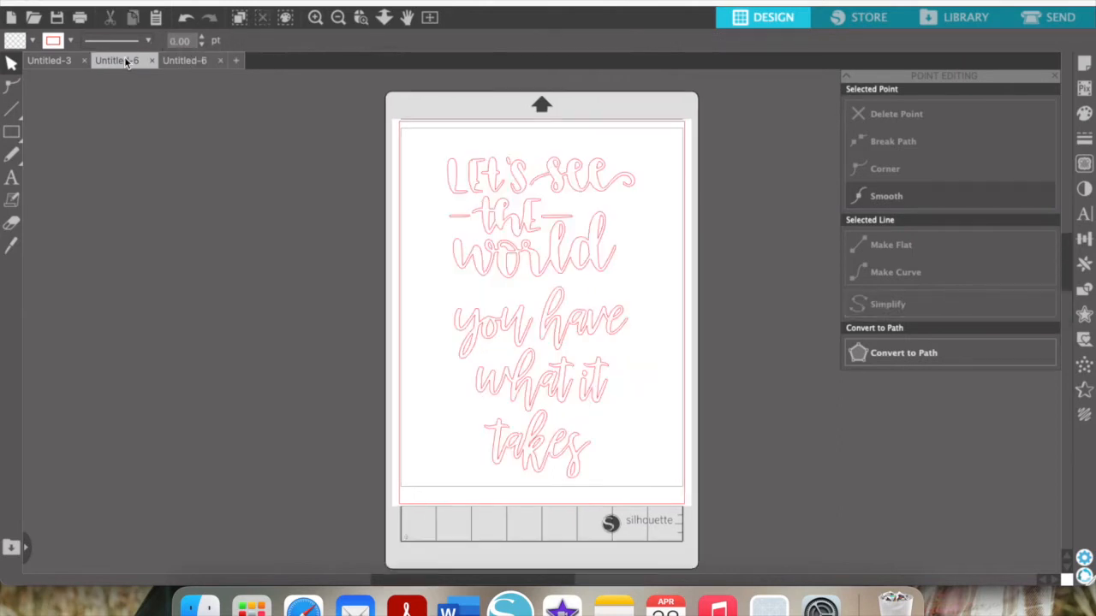
{"action": "left_click_drag", "start_coordinate": [641, 494], "coordinate": [425, 358]}
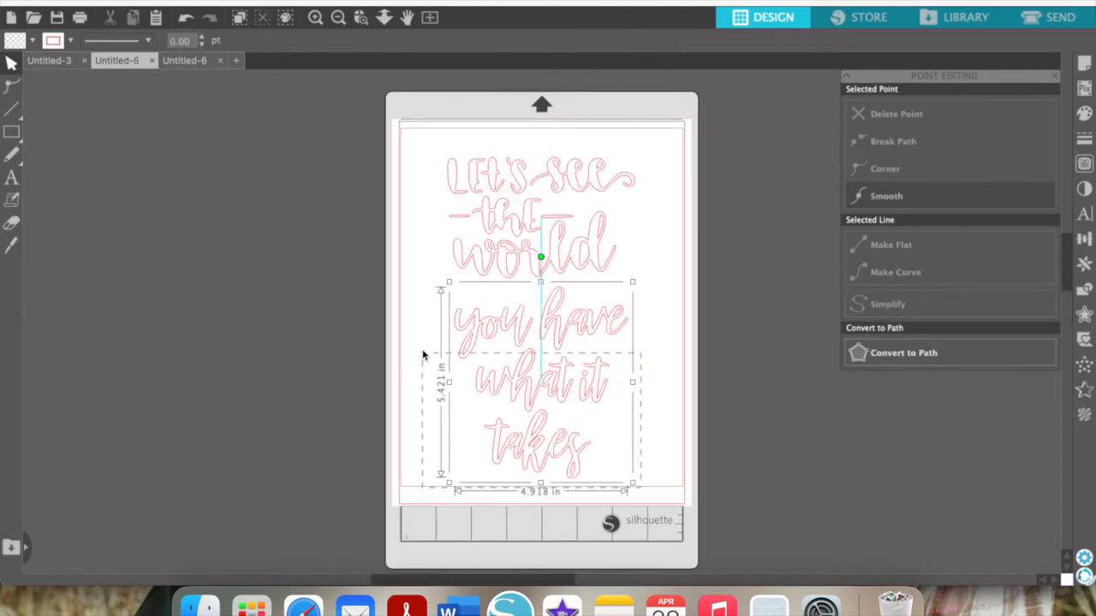
{"action": "key", "text": "Delete"}
Nudge 'Let's see the world' up and left and hide the print border
{"action": "left_click_drag", "start_coordinate": [533, 262], "coordinate": [495, 243]}
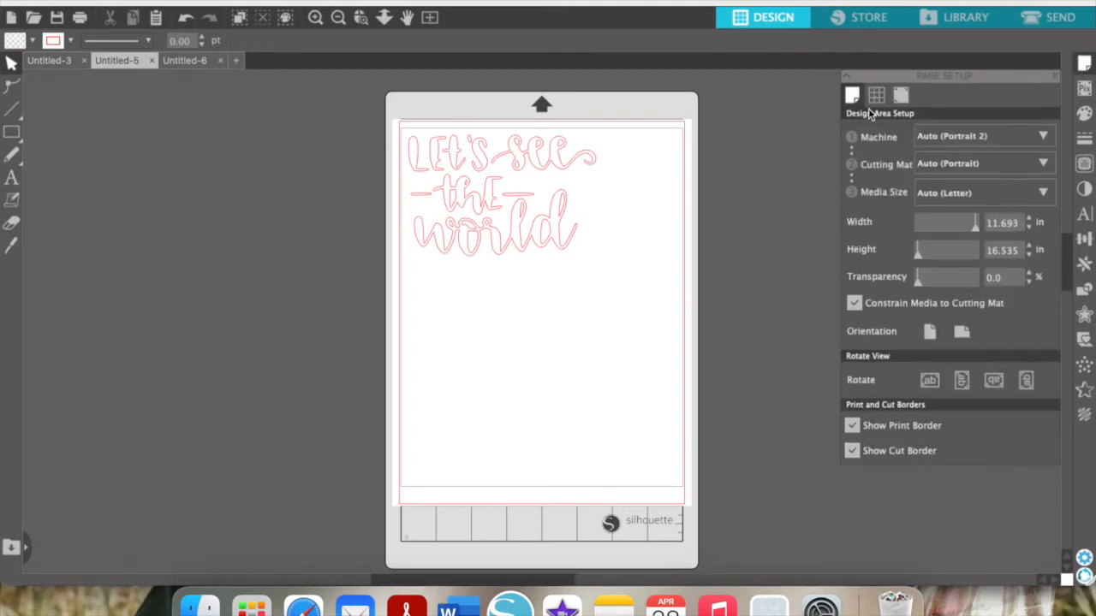
{"action": "left_click", "coordinate": [852, 427]}
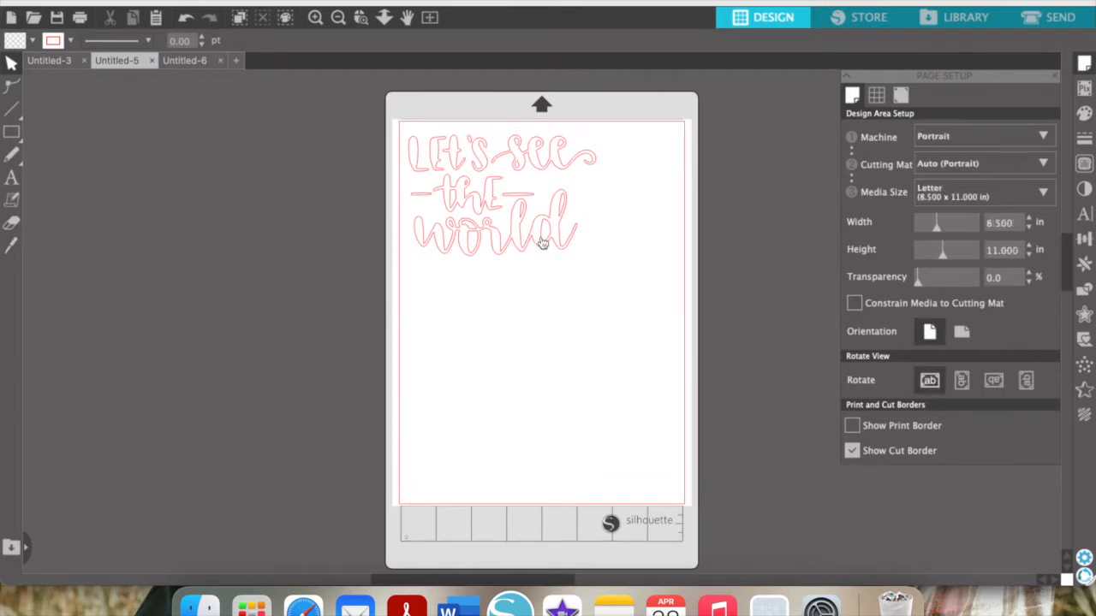
{"action": "left_click_drag", "start_coordinate": [541, 240], "coordinate": [540, 236]}
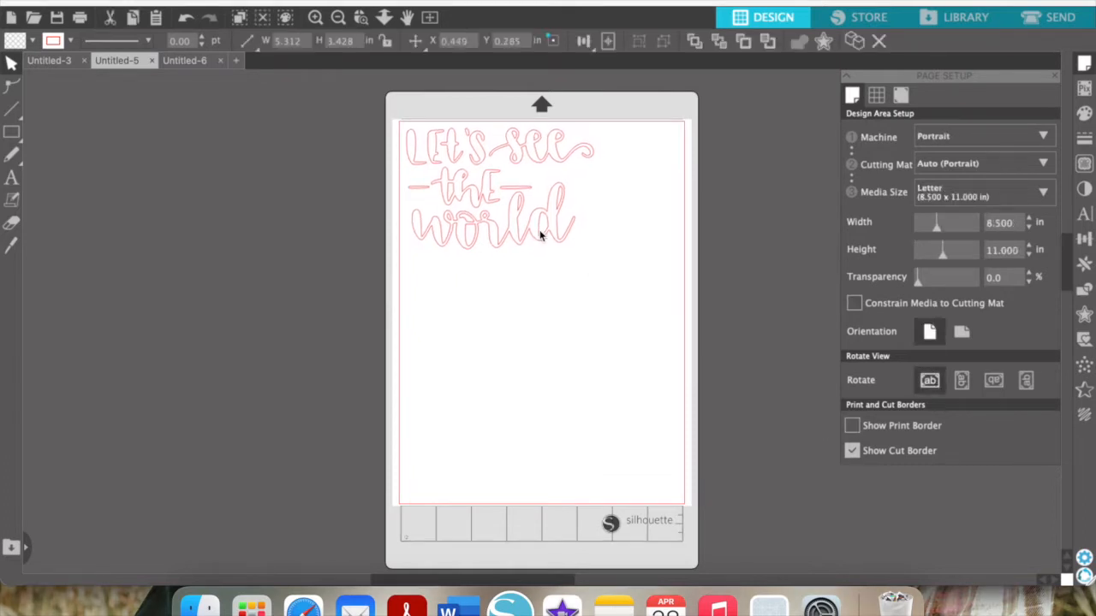